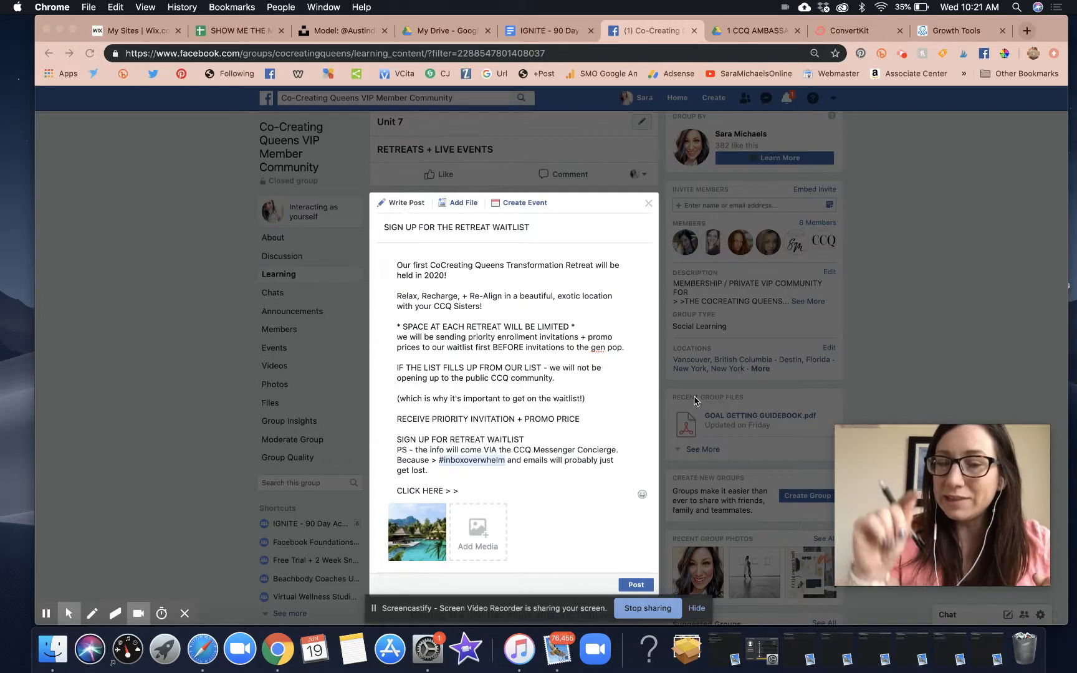
# - Dismiss the new-post notification and place the text cursor after "CLICK HERE > >" in the retreat waitlist post
pyautogui.click(477, 495)
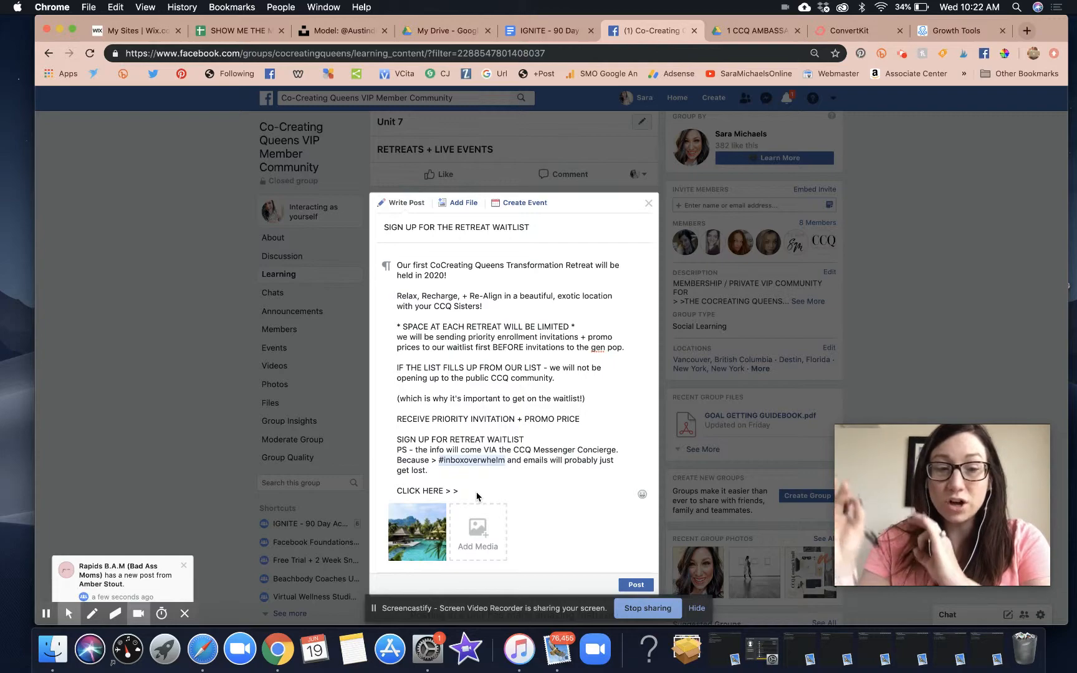
pyautogui.click(184, 566)
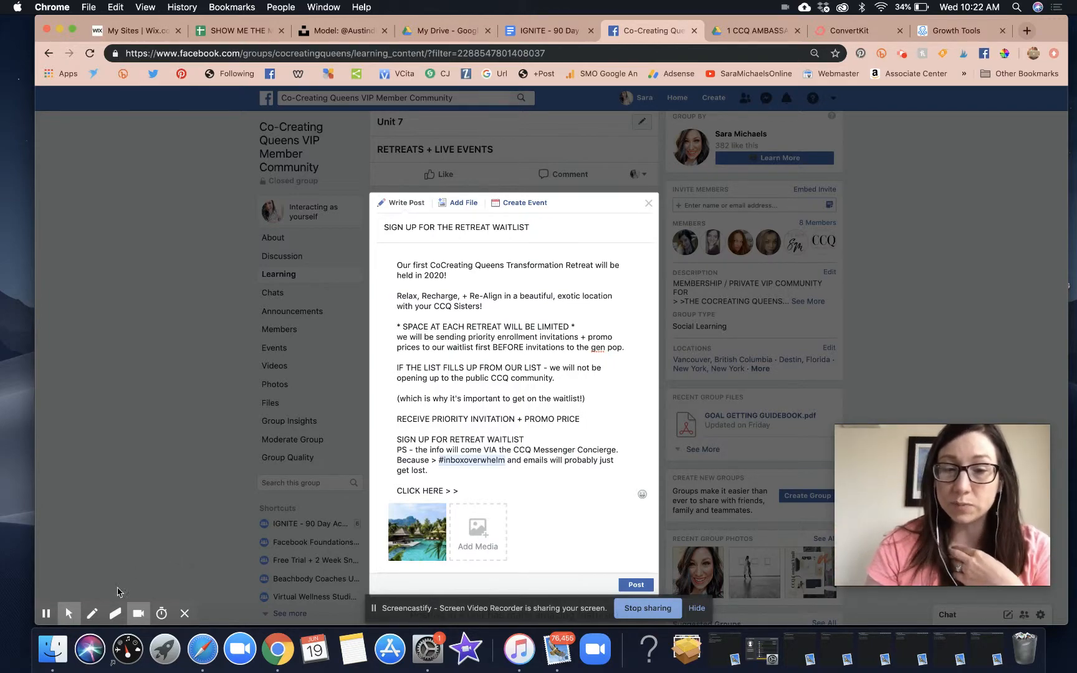
pyautogui.click(468, 492)
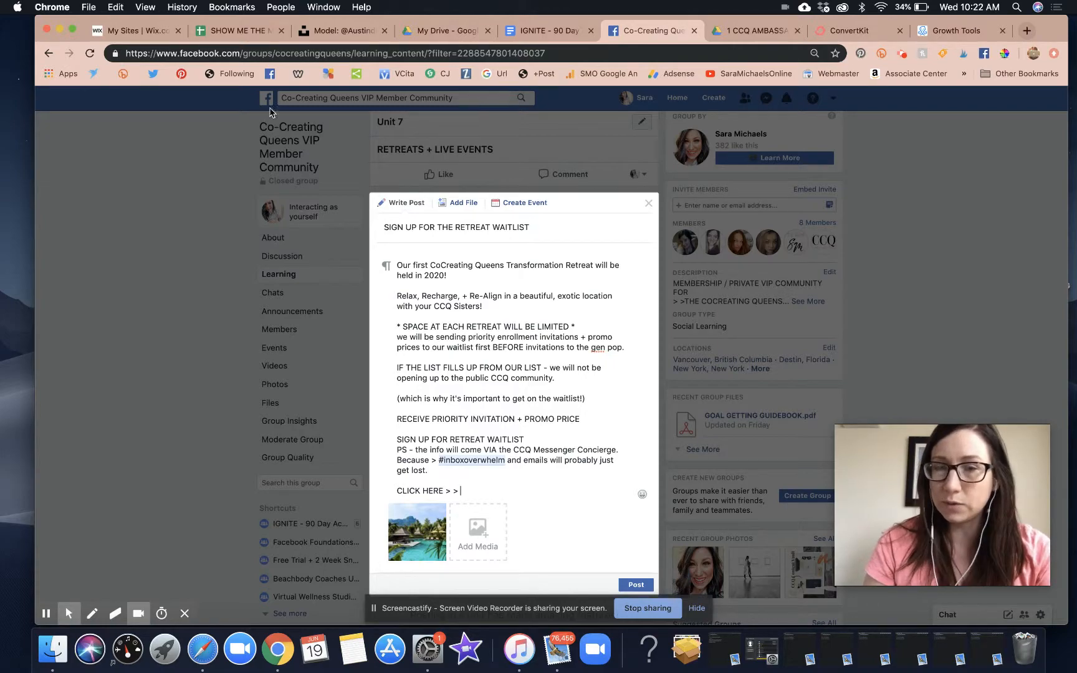
# - Switch to ManyChat and delete Growth Tool #62 from the growth tools list
pyautogui.click(949, 33)
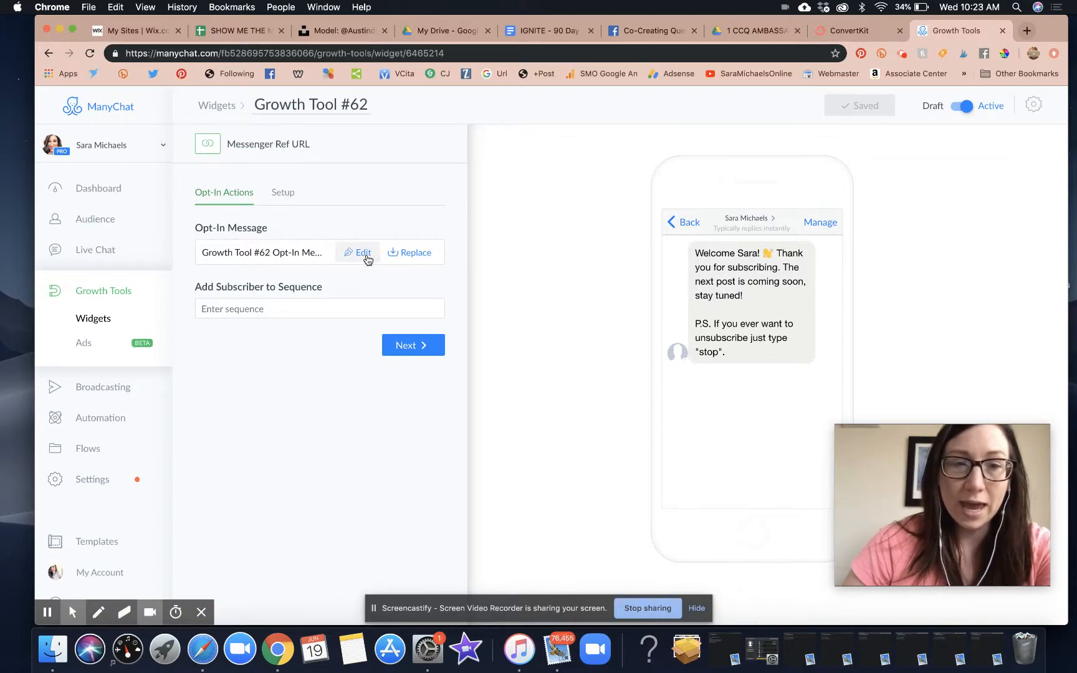
pyautogui.click(133, 294)
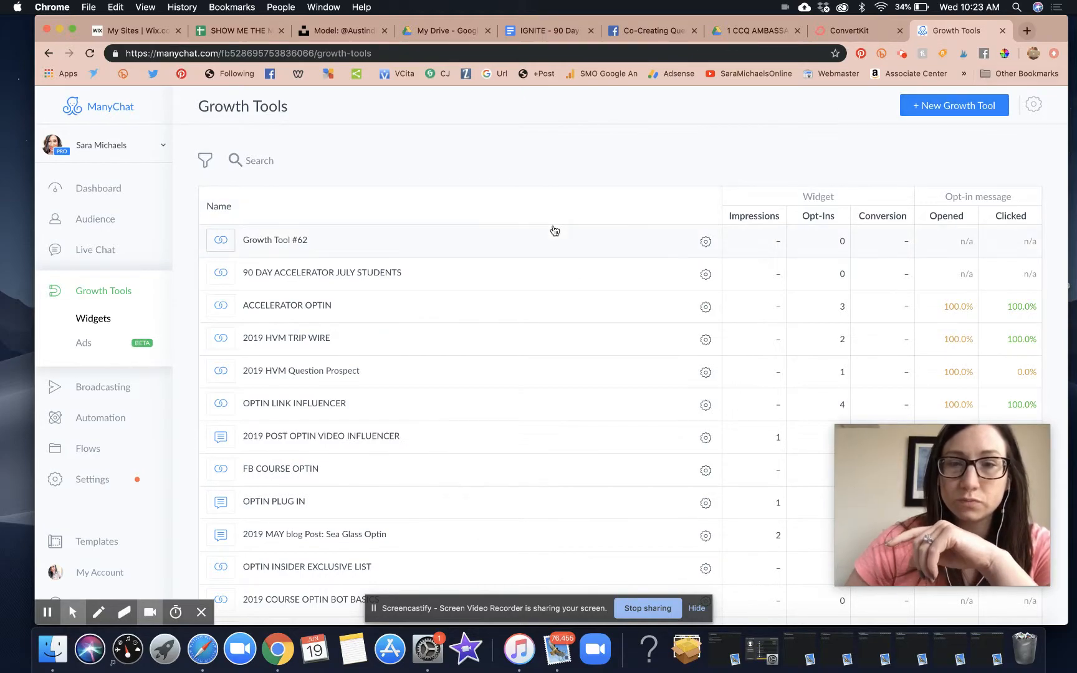
pyautogui.click(706, 243)
pyautogui.click(678, 317)
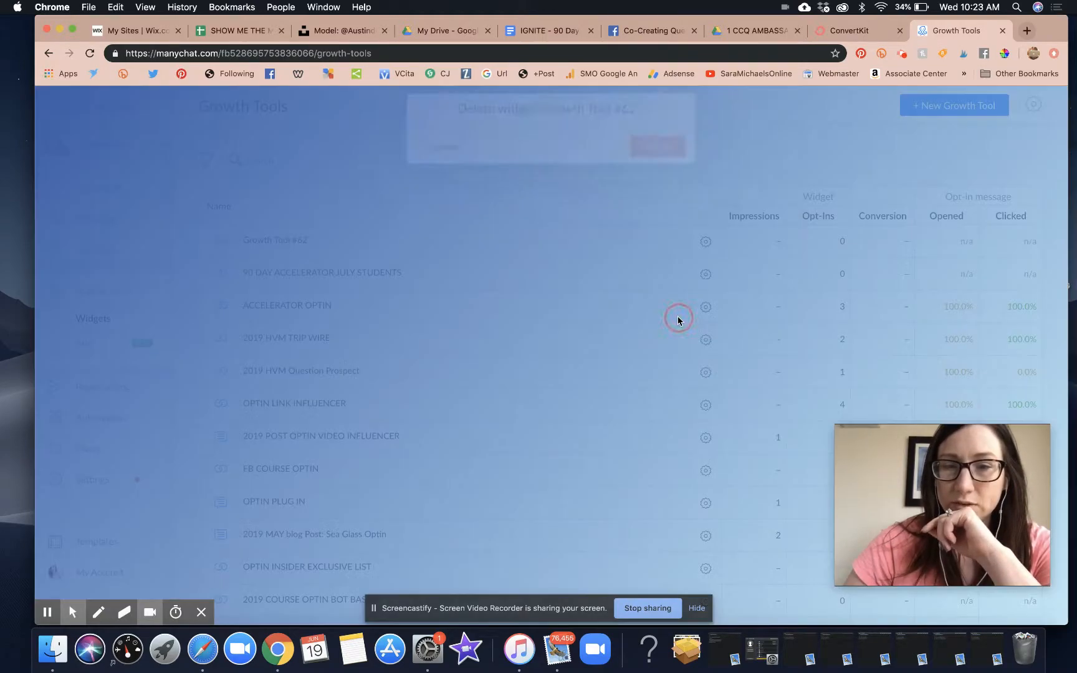
pyautogui.click(658, 152)
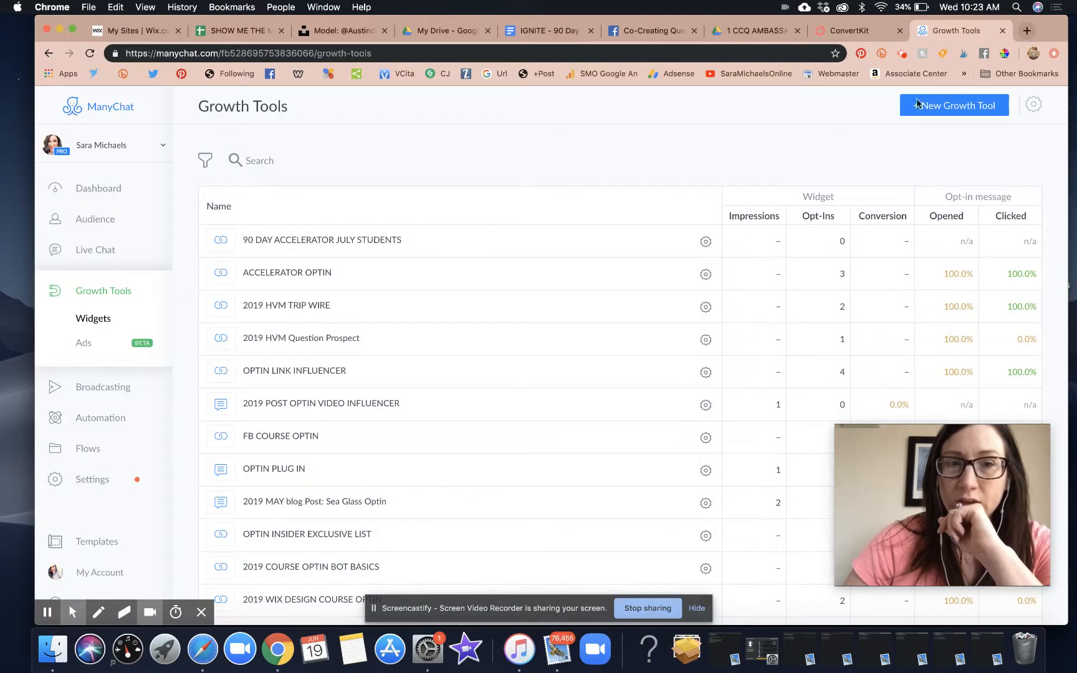
# - Create a new Messenger Ref URL growth tool named "CCQ VIP RETREAT"
pyautogui.click(985, 103)
pyautogui.scroll(-2, 430, 373)
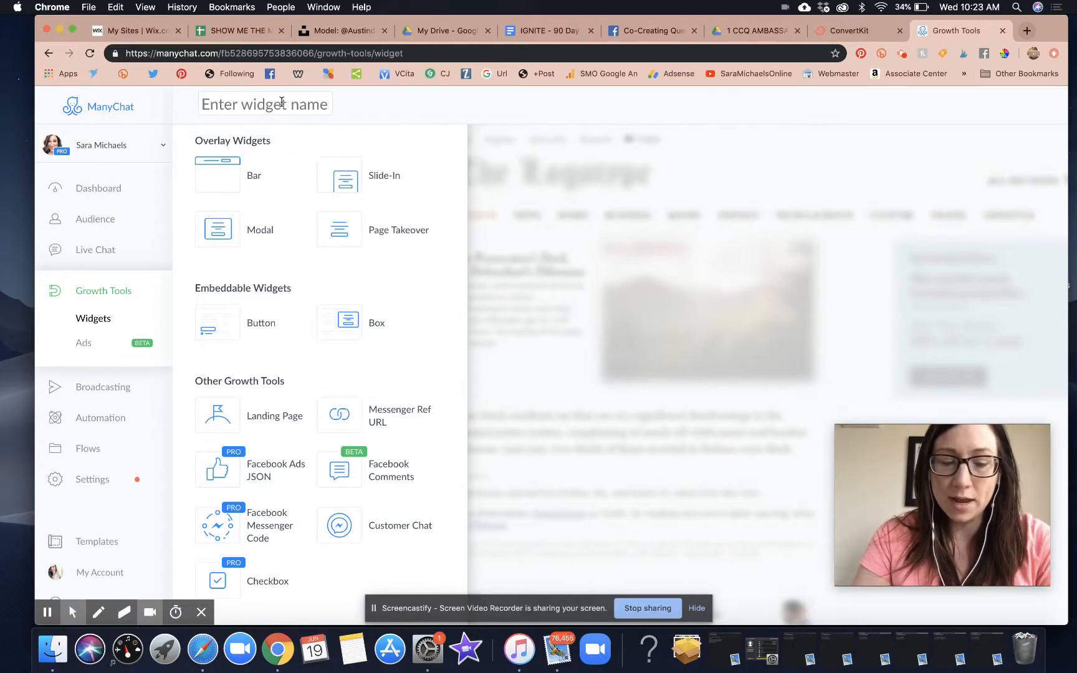
pyautogui.write('CCQ VIP ')
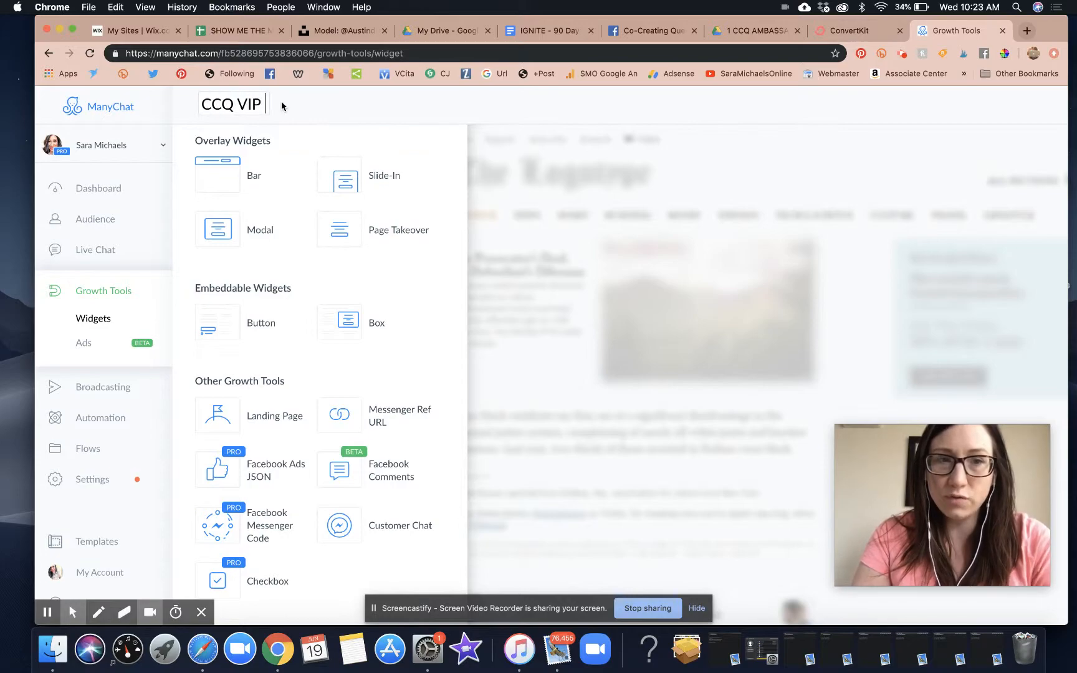
pyautogui.write('RETREAT')
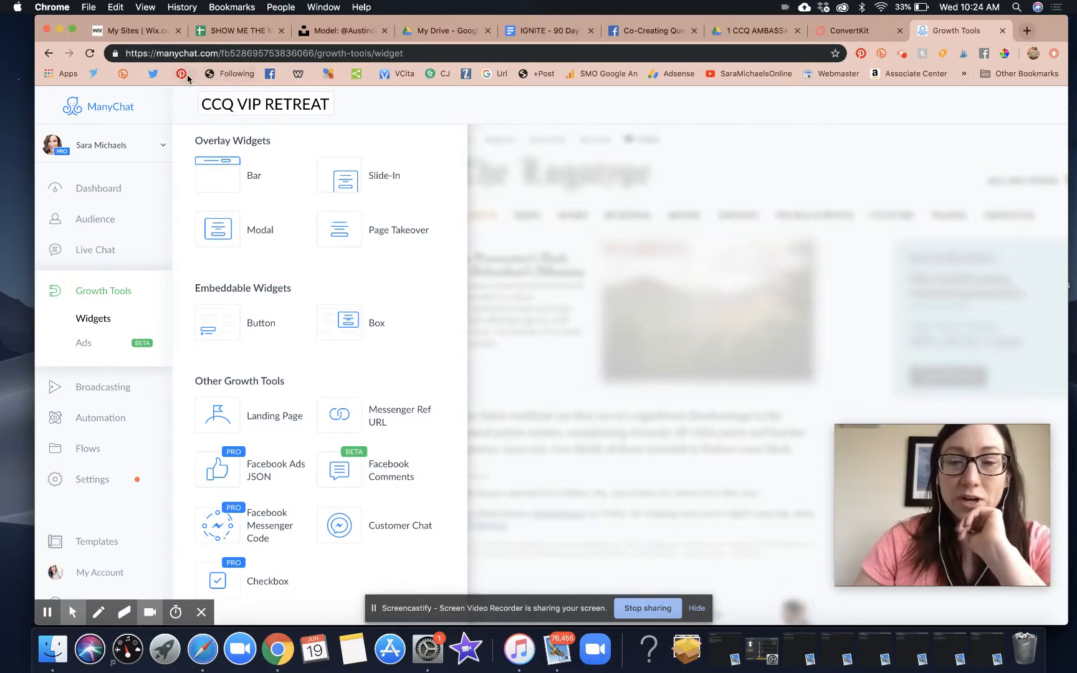
pyautogui.click(401, 416)
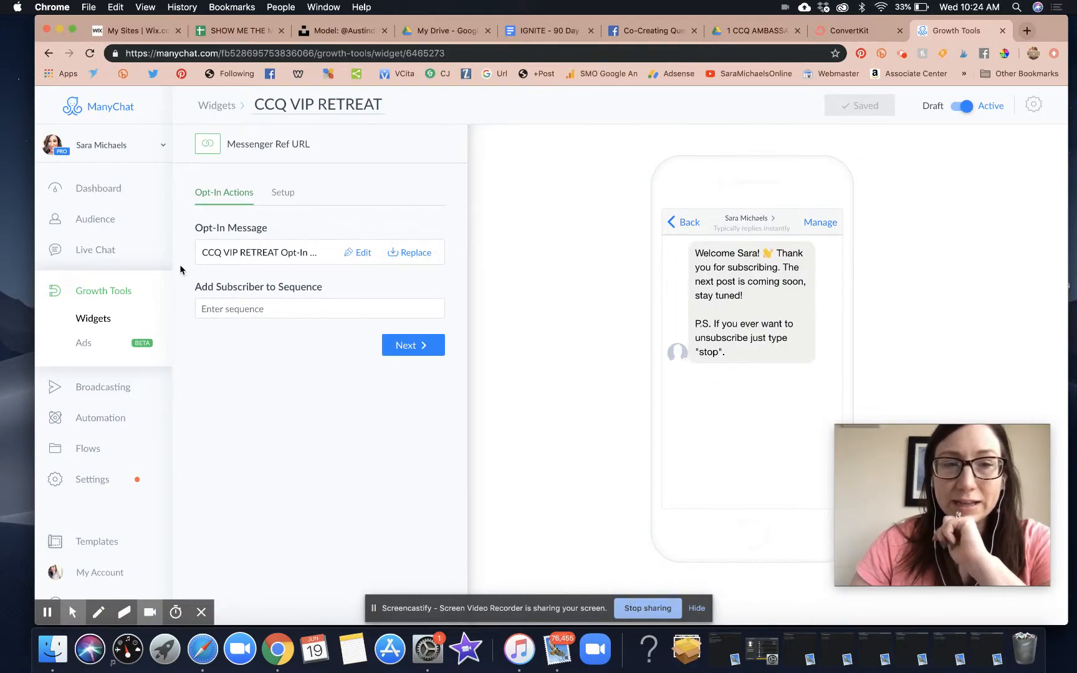
# - Open the opt-in message for editing and replace the greeting word "Welcome" before the First Name field with "Hey"
pyautogui.click(364, 255)
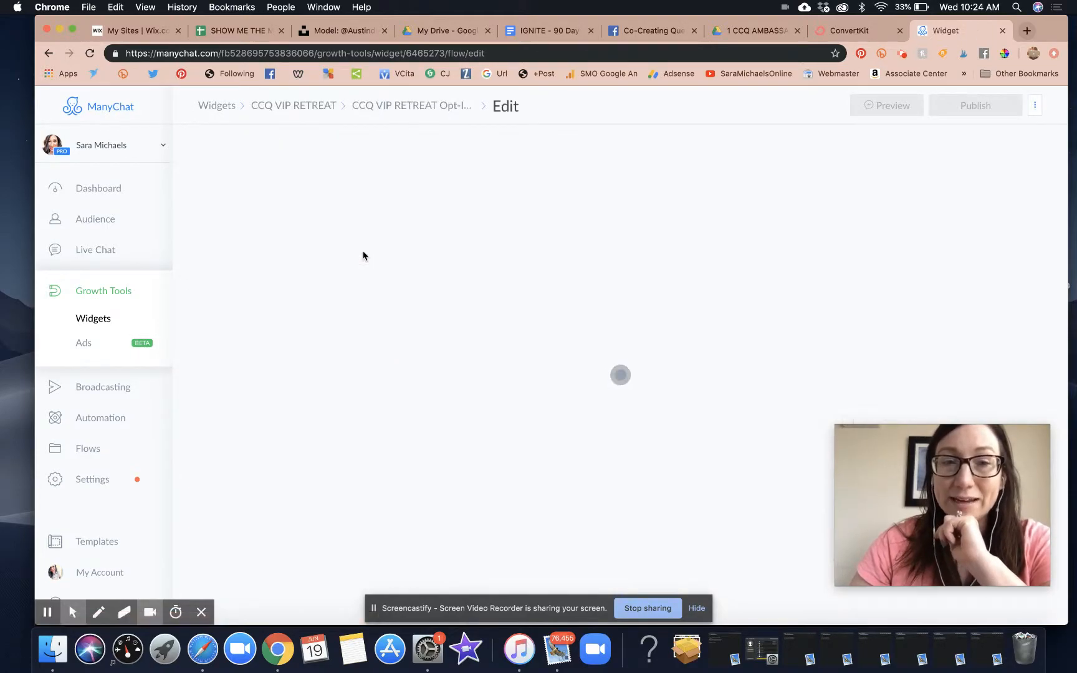
pyautogui.click(485, 195)
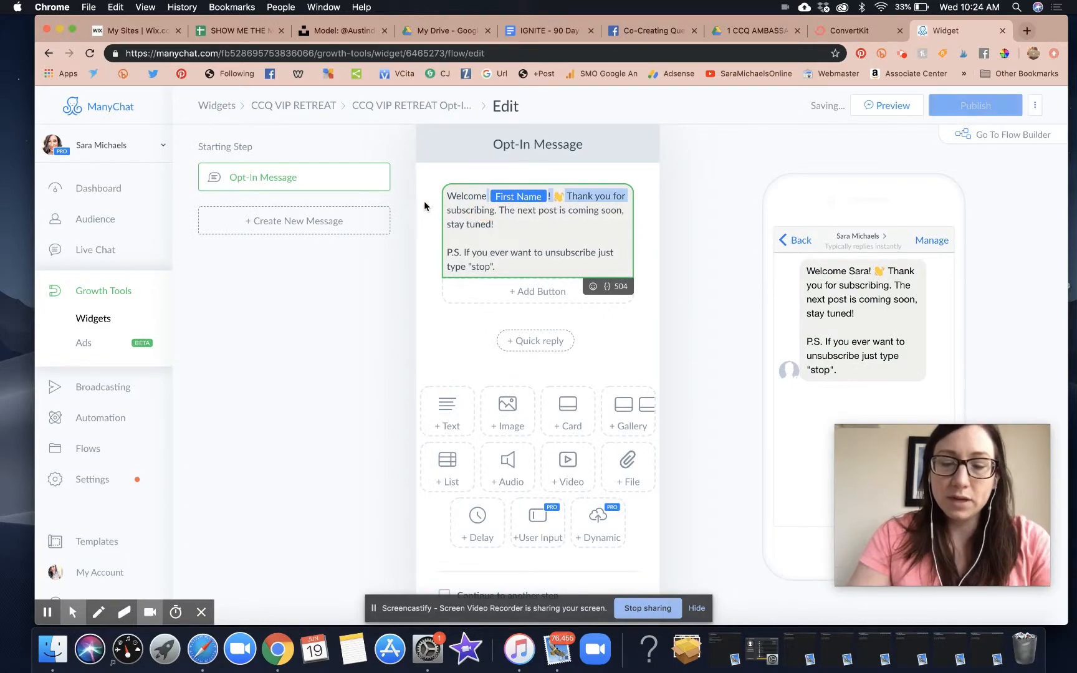
pyautogui.click(484, 198)
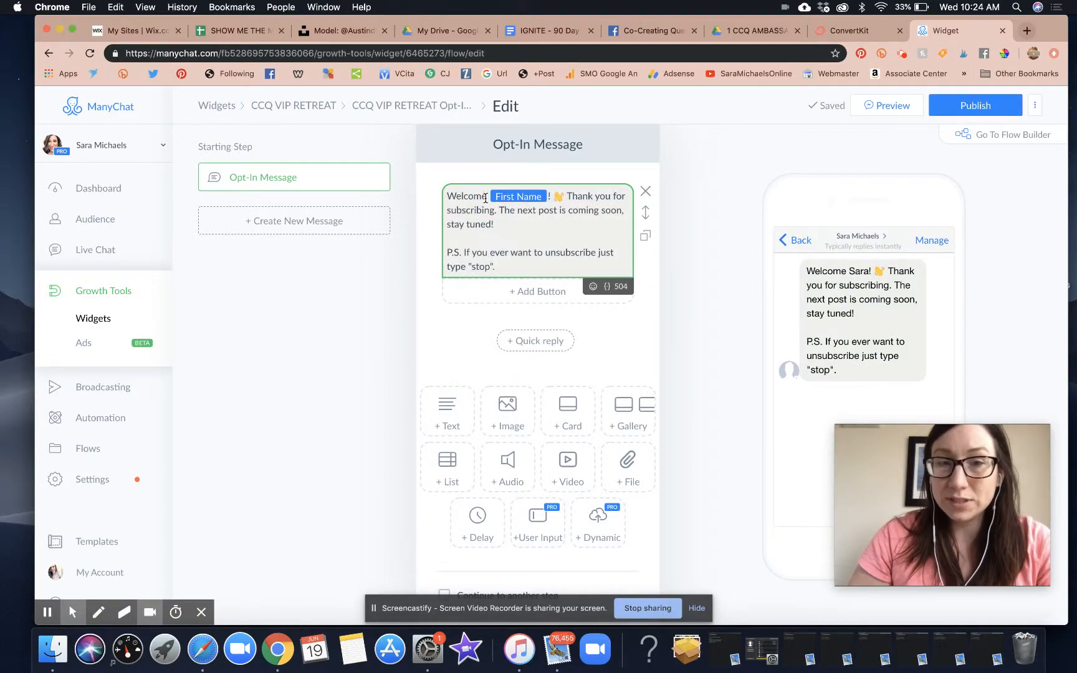
pyautogui.press('BackSpace')
pyautogui.press('BackSpace')
pyautogui.press('BackSpace')
pyautogui.press('BackSpace')
pyautogui.press('BackSpace')
pyautogui.press('BackSpace')
pyautogui.press('BackSpace')
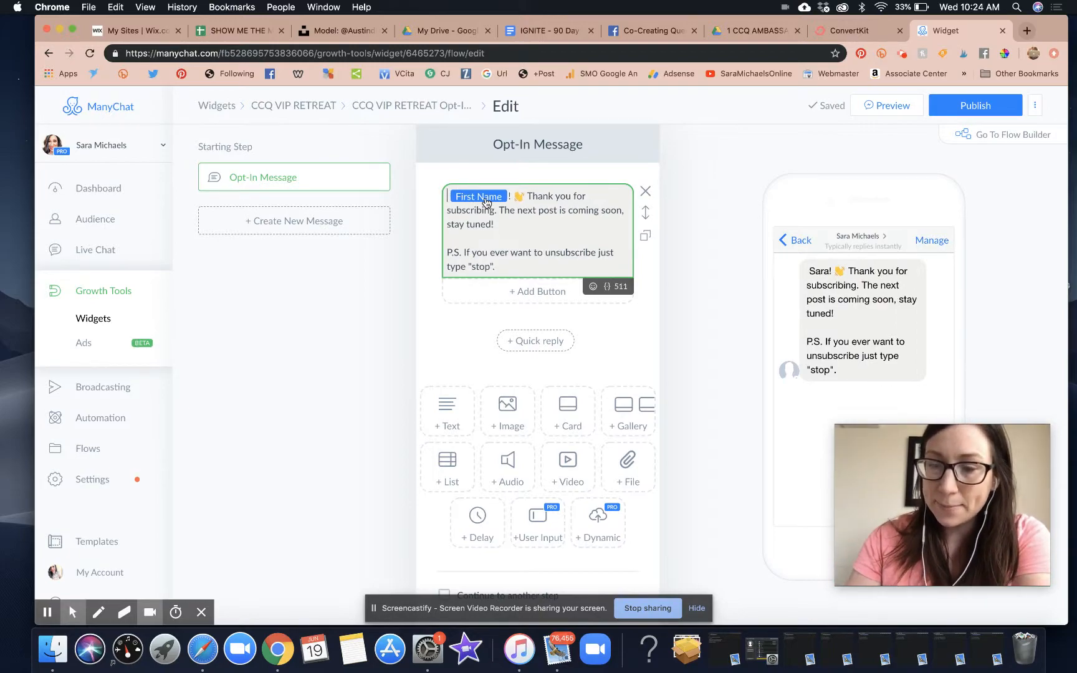
pyautogui.write('HEY')
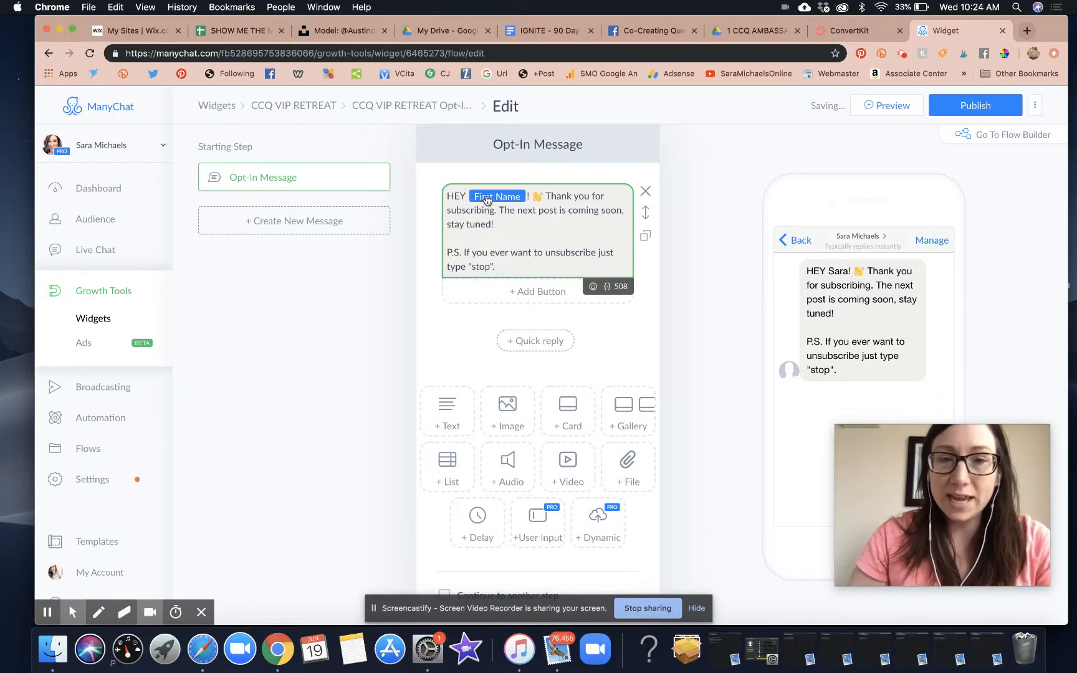
pyautogui.press('BackSpace')
pyautogui.press('BackSpace')
pyautogui.write('ey')
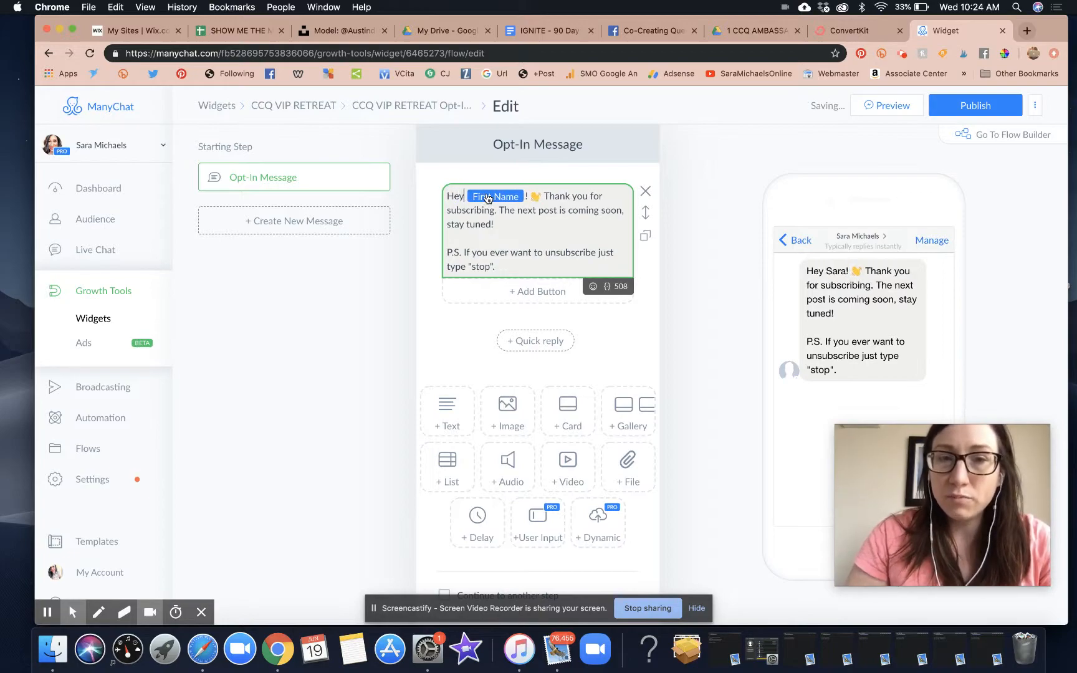
pyautogui.click(490, 197)
pyautogui.click(668, 187)
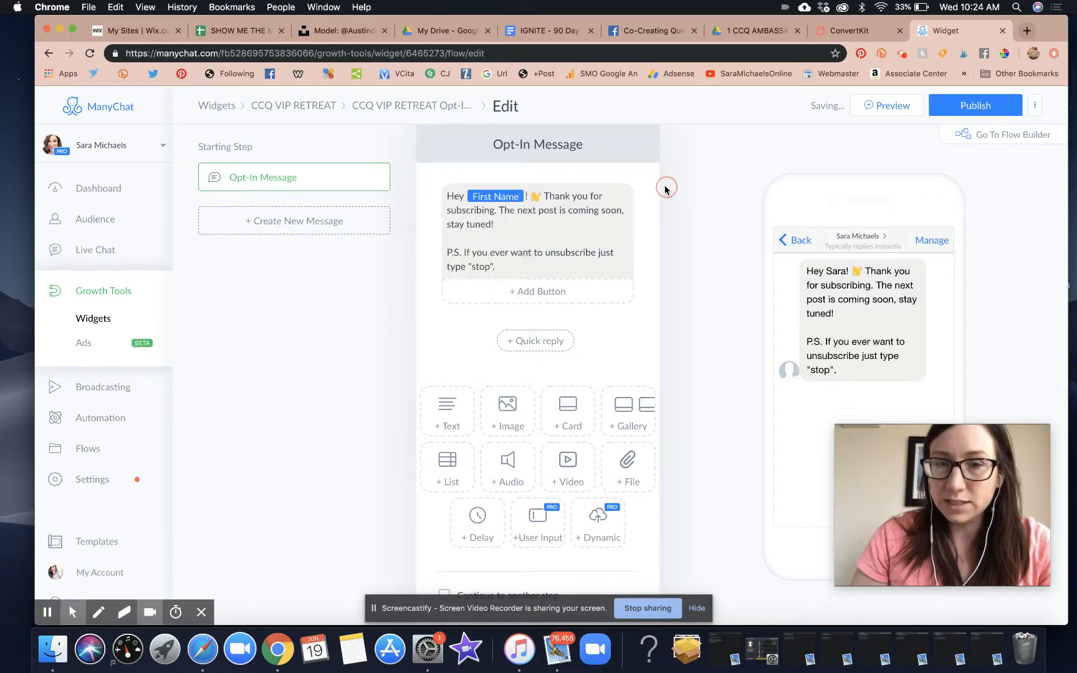
# - Delete the waving-hand emoji and all default text following the greeting in the opt-in message
pyautogui.click(527, 197)
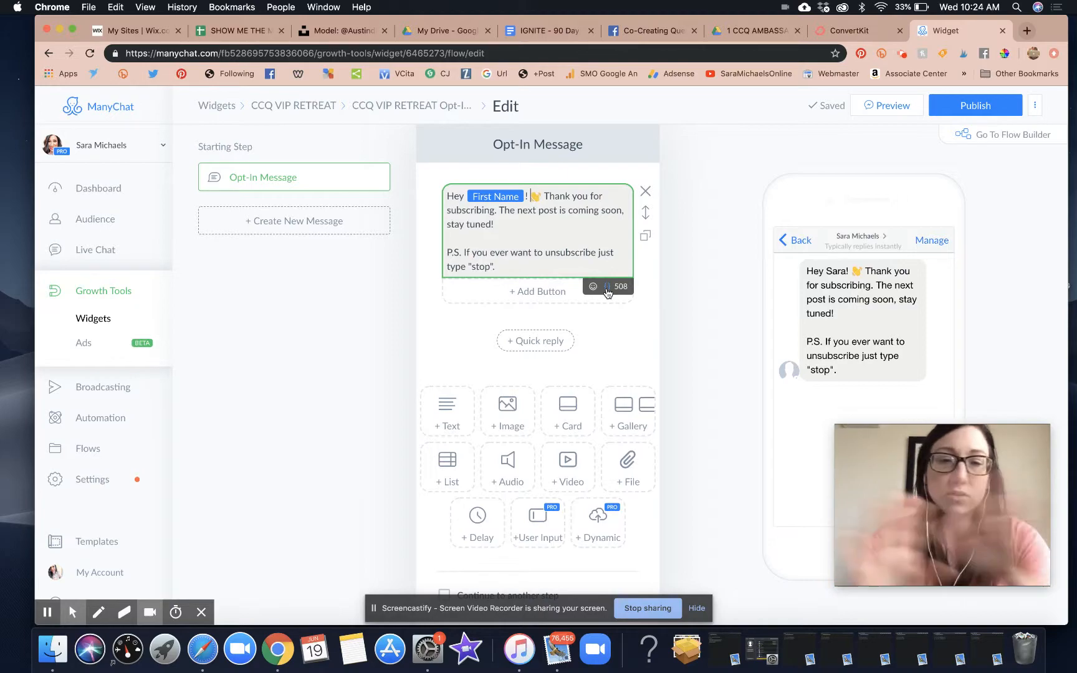
pyautogui.moveTo(548, 198); pyautogui.dragTo(585, 266)
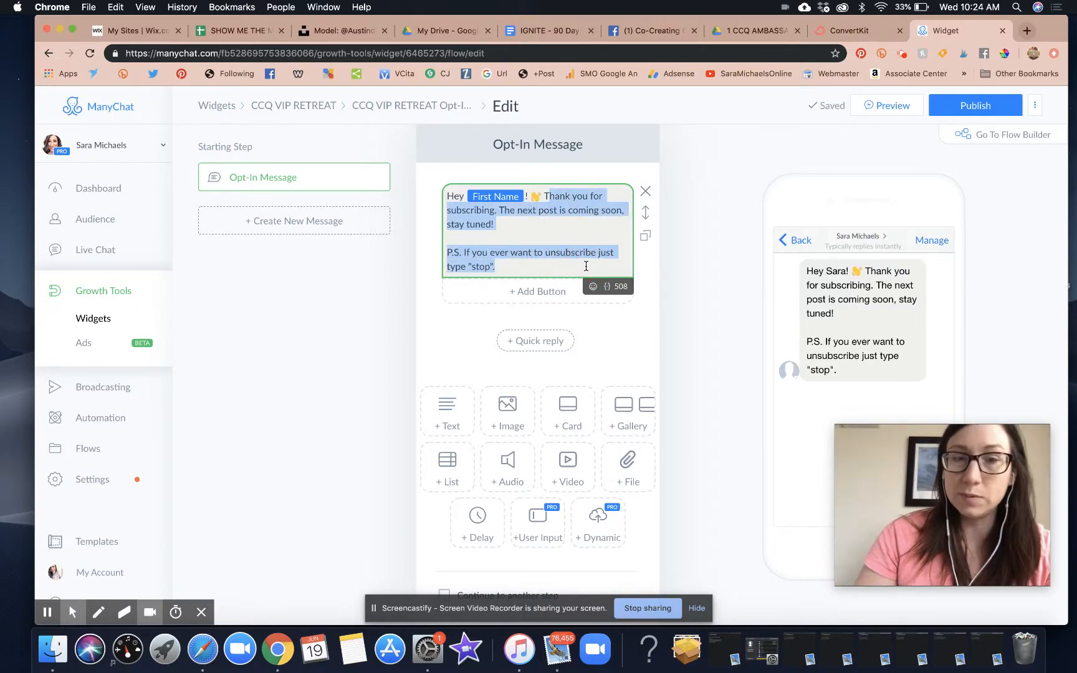
pyautogui.press('BackSpace')
pyautogui.press('Return')
pyautogui.press('BackSpace')
pyautogui.press('BackSpace')
# - Insert the red lips emoji and the couple emoji after the greeting in the opt-in message
pyautogui.click(594, 228)
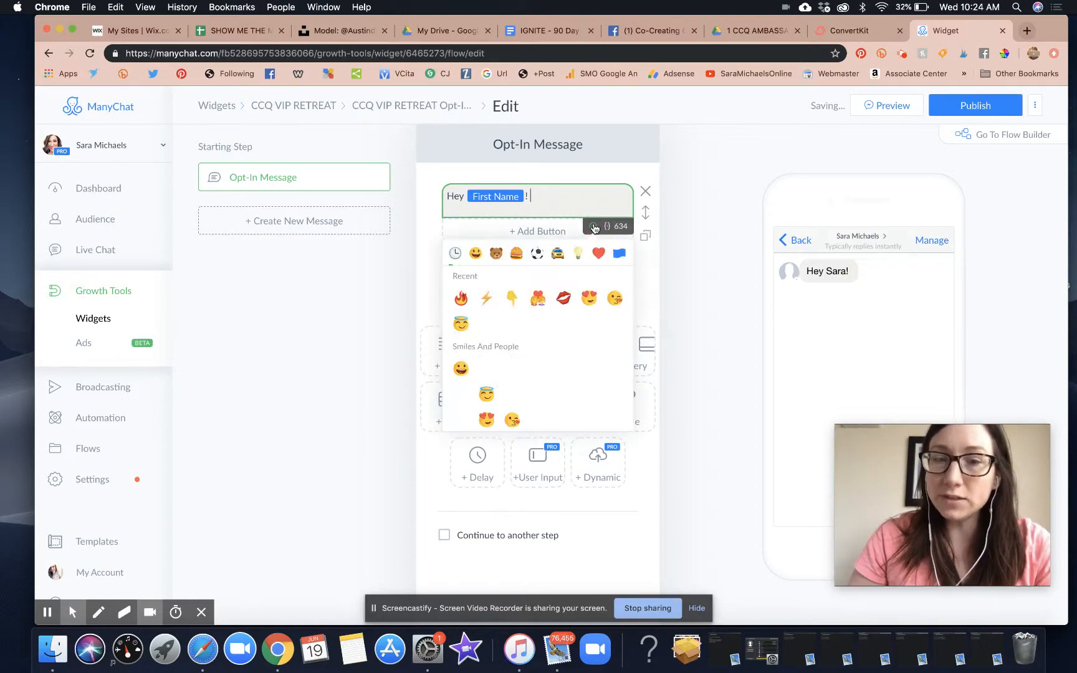
pyautogui.click(567, 299)
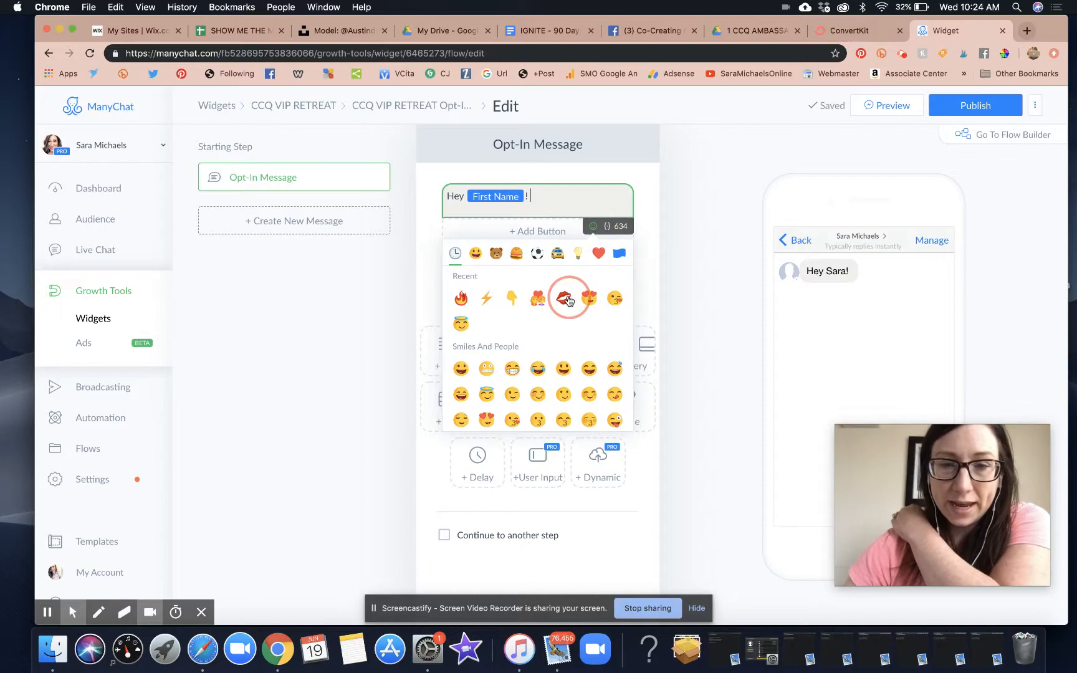
pyautogui.click(537, 298)
pyautogui.click(575, 200)
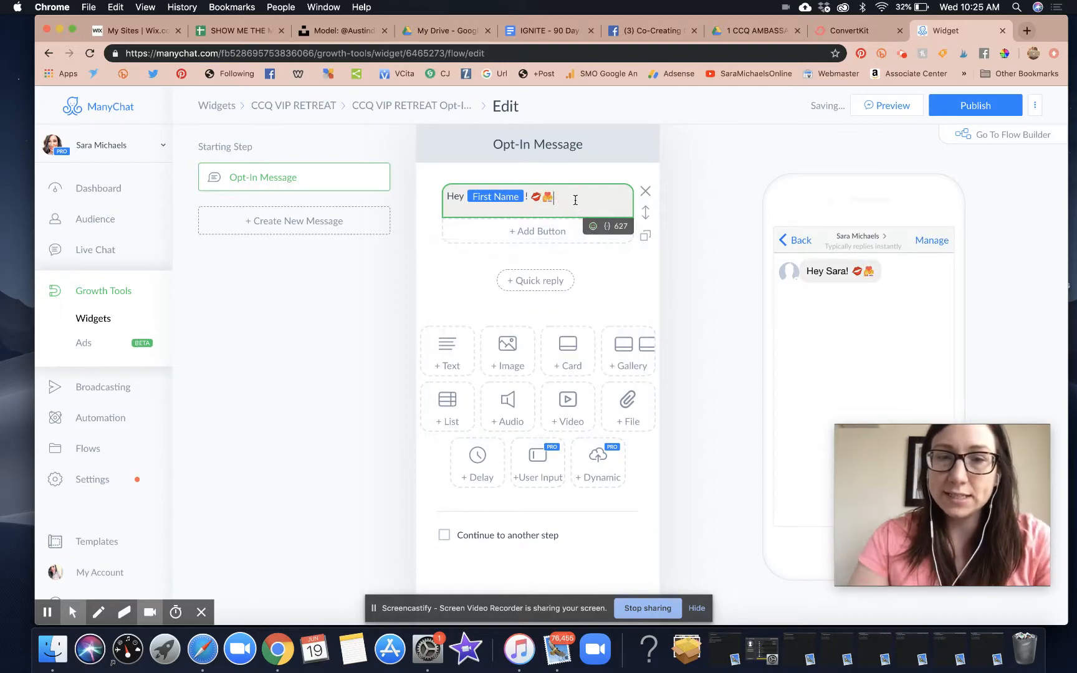
# - Add the paragraph "in order to ACTIVATE the CCQ Messenger Concierge and Retreat Waitlist please click the button below to confirm!" under the greeting
pyautogui.press('Return')
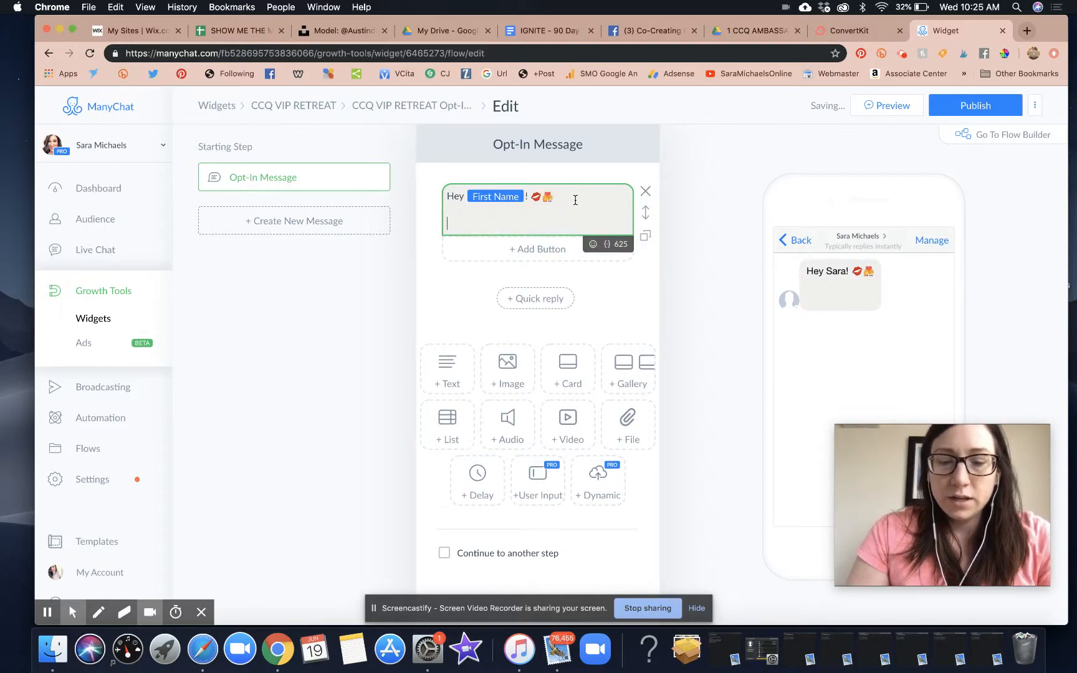
pyautogui.write('in order to ACTIVATE the ')
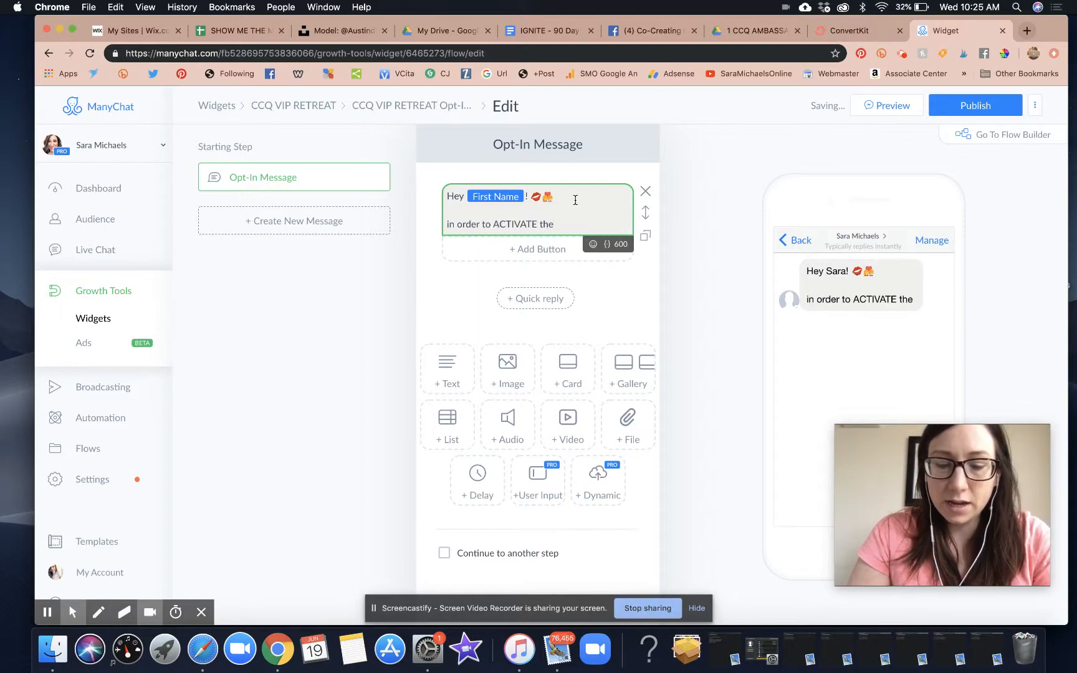
pyautogui.write('Mess')
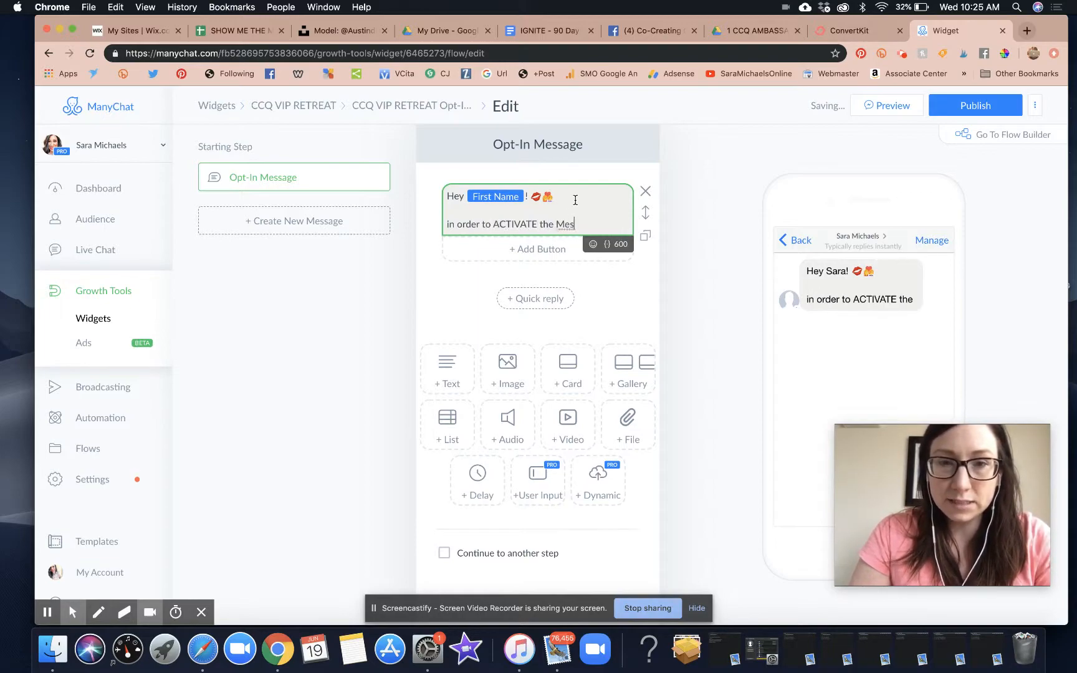
pyautogui.press('BackSpace')
pyautogui.press('BackSpace')
pyautogui.press('BackSpace')
pyautogui.press('BackSpace')
pyautogui.write('CCQ Messenger Concier')
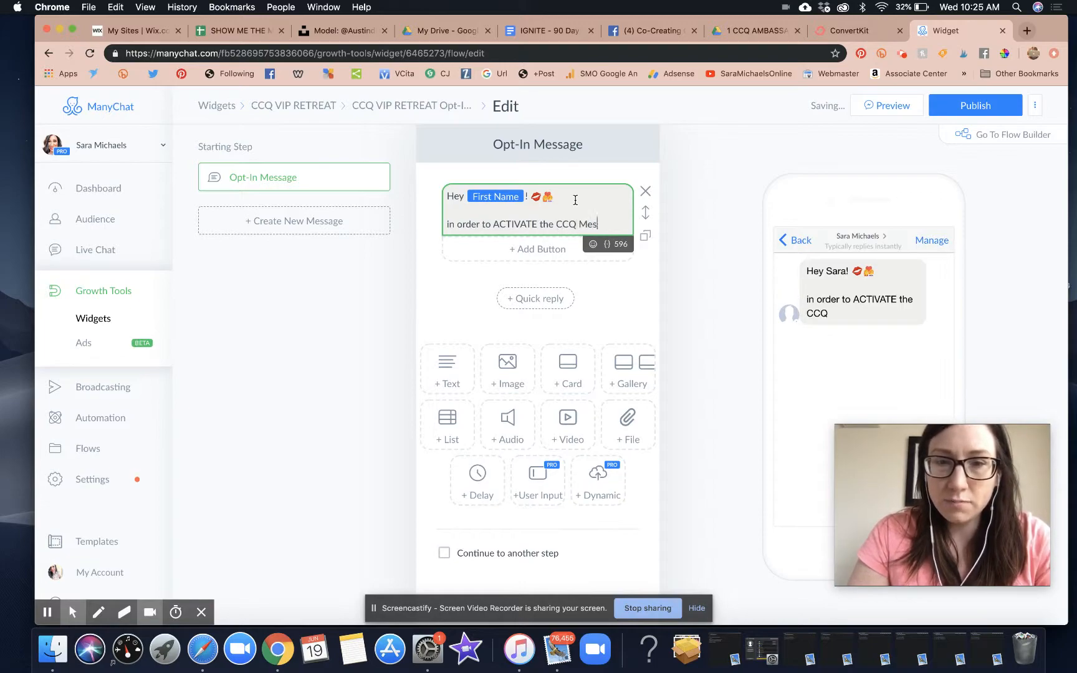
pyautogui.write('ge and ')
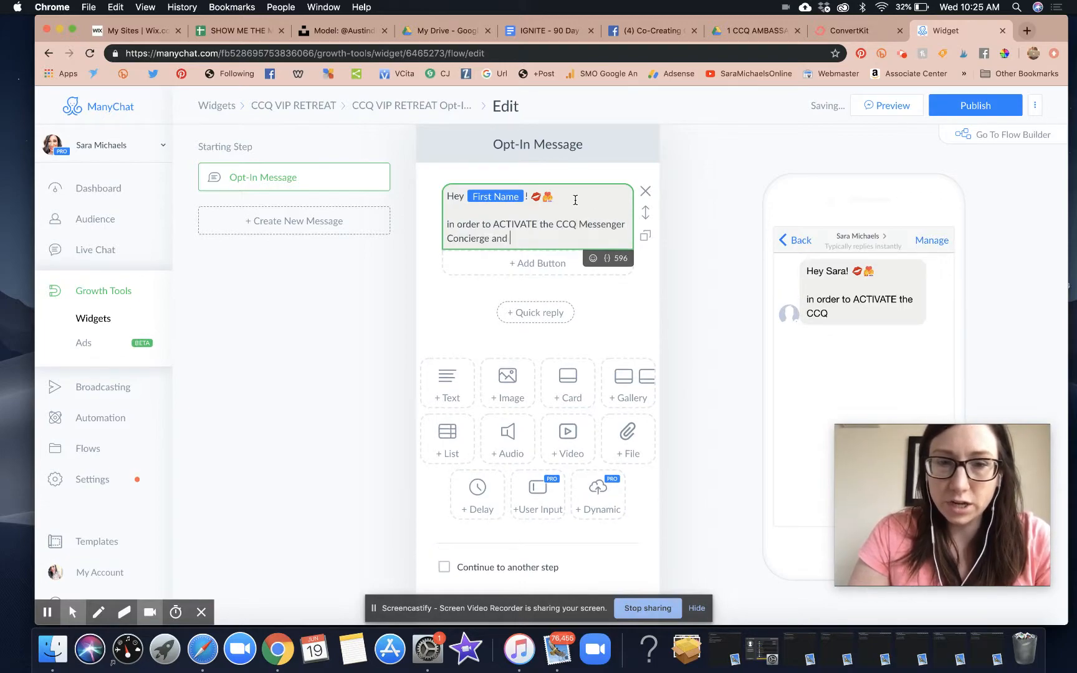
pyautogui.write('Retreat Waitlist b')
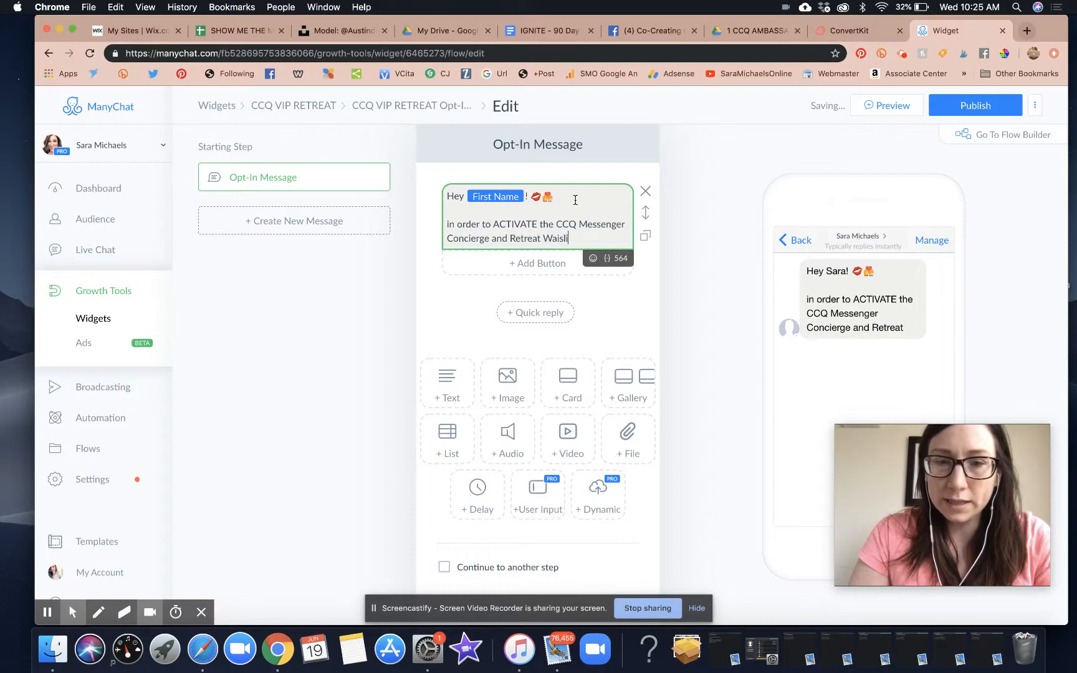
pyautogui.write('lease click the button below to conf')
pyautogui.press('BackSpace')
pyautogui.press('BackSpace')
pyautogui.press('BackSpace')
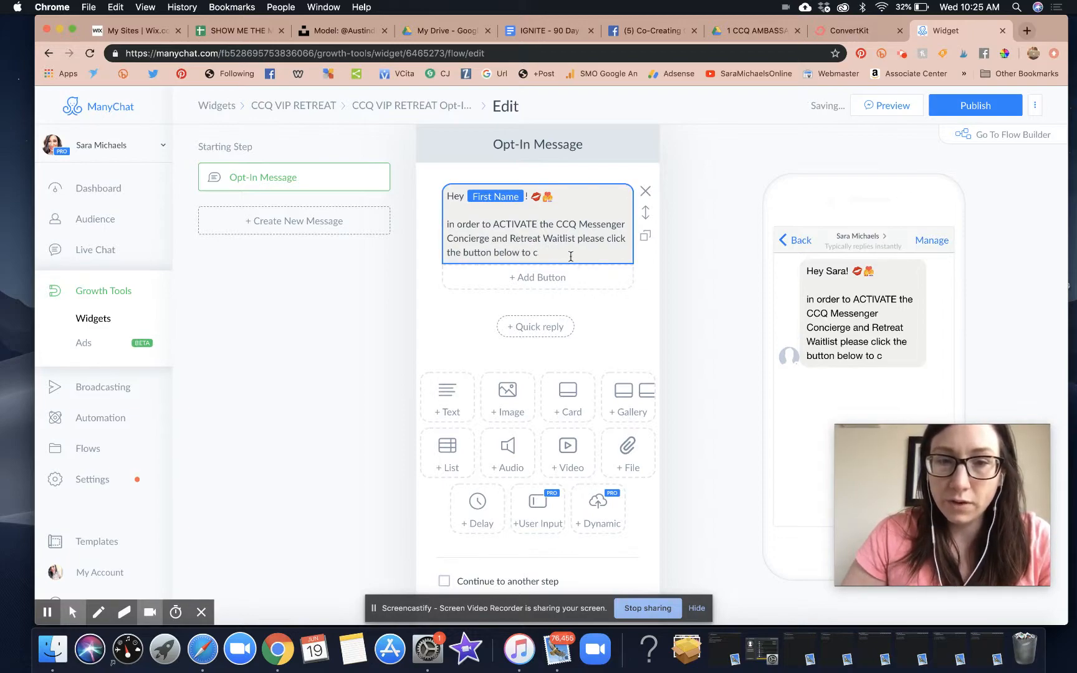
pyautogui.click(570, 256)
pyautogui.write('onfirm!')
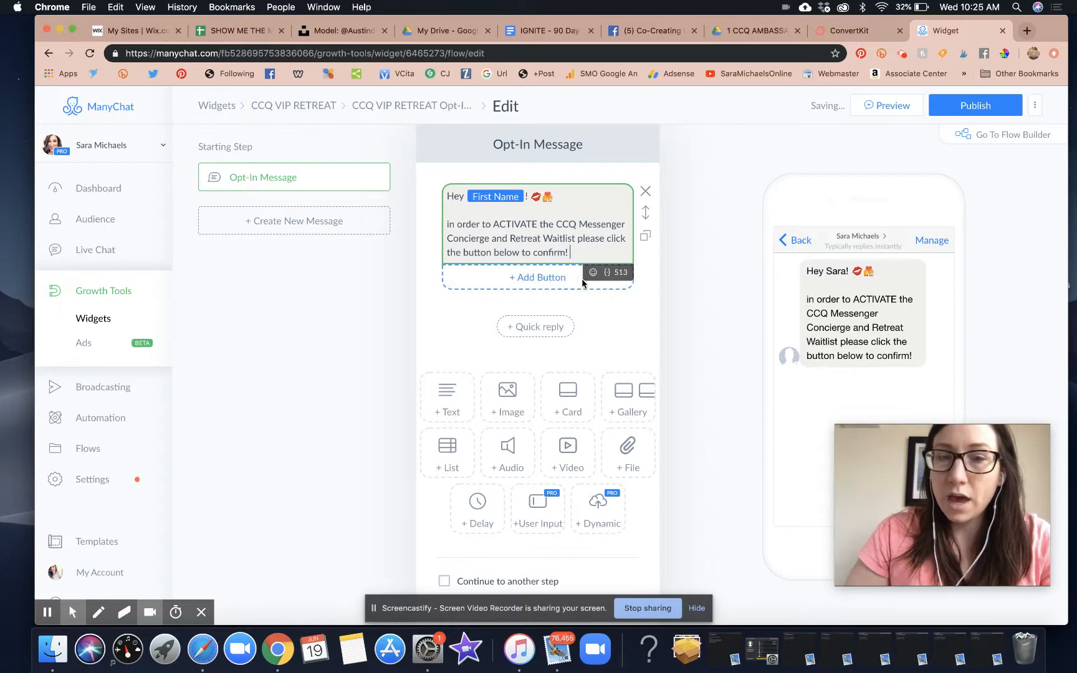
# - Insert three pointing-down hand emojis at the end of the opt-in message text
pyautogui.click(591, 273)
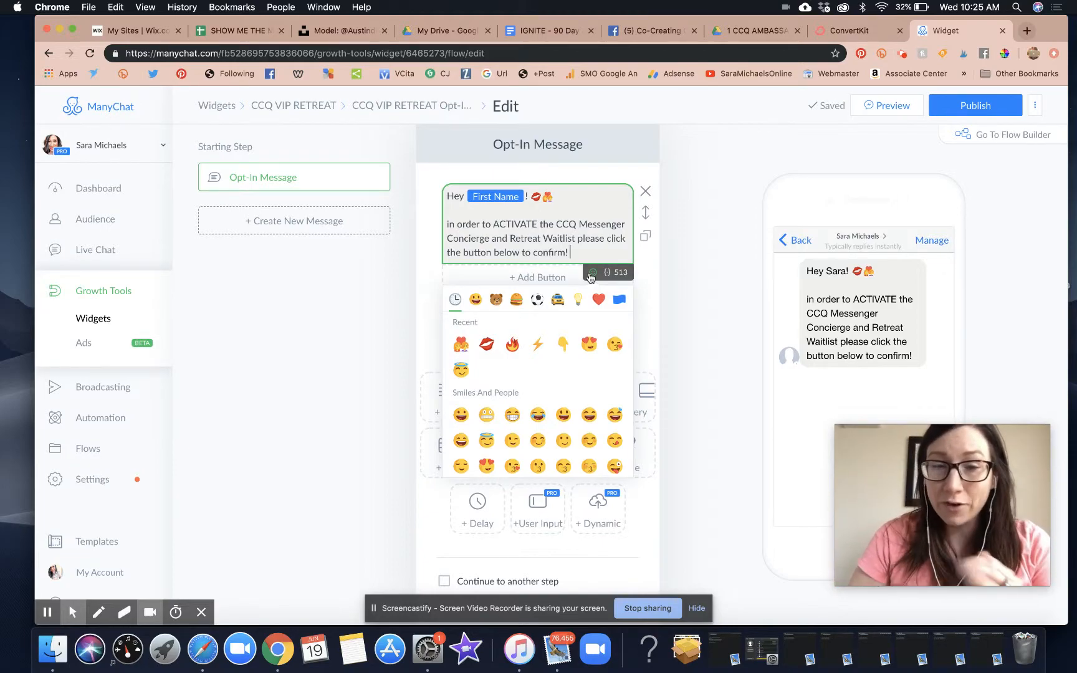
pyautogui.click(562, 343)
pyautogui.click(562, 344)
pyautogui.click(562, 344)
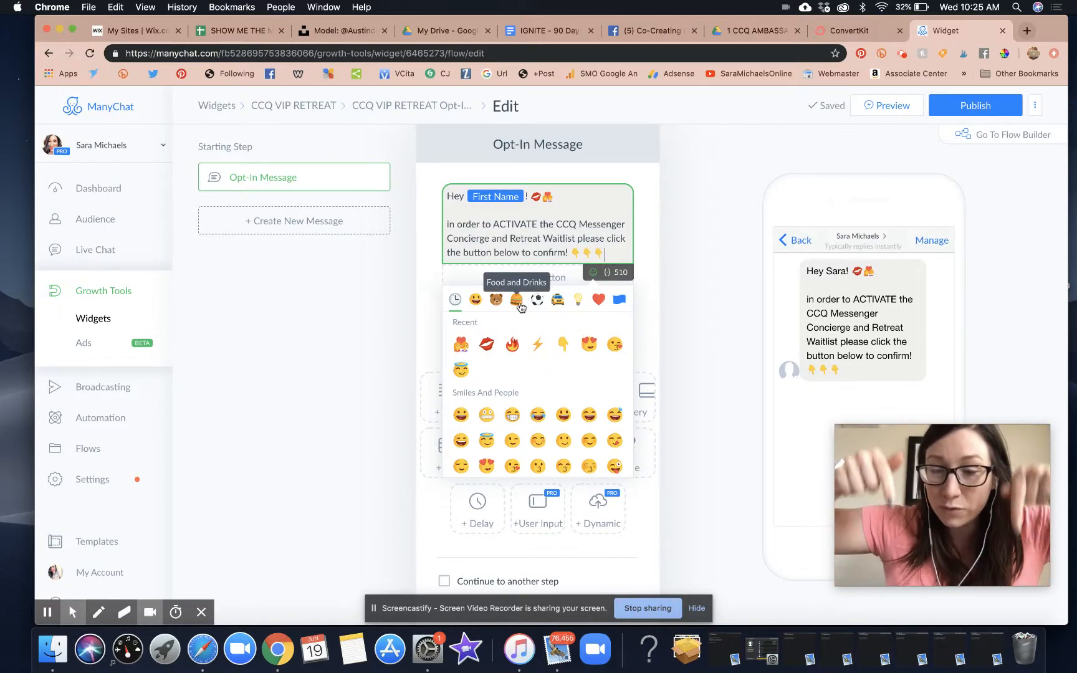
pyautogui.click(655, 254)
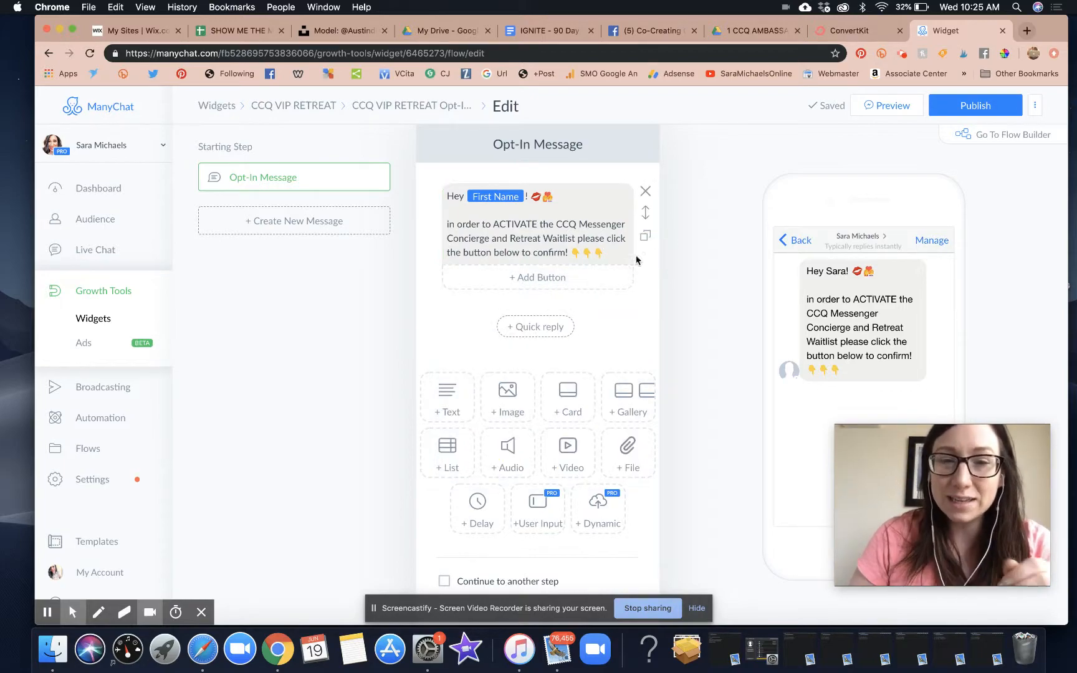
# - Add a button titled "YES! CONFIRM" to the opt-in message
pyautogui.click(566, 277)
pyautogui.write('YES! CONFIRM')
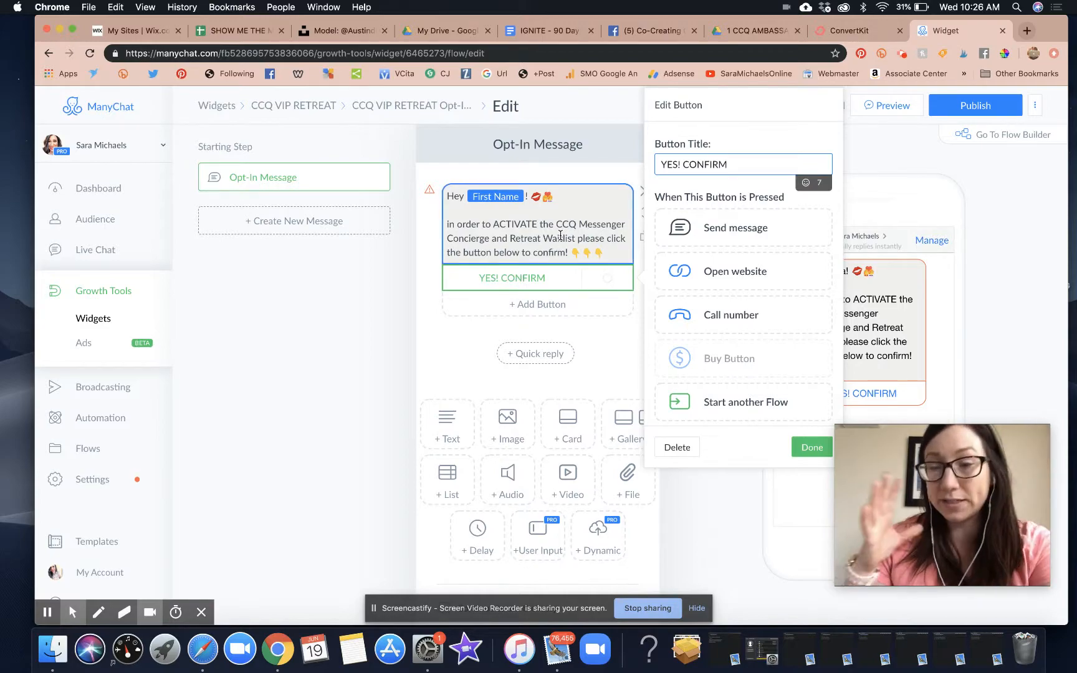
pyautogui.click(770, 138)
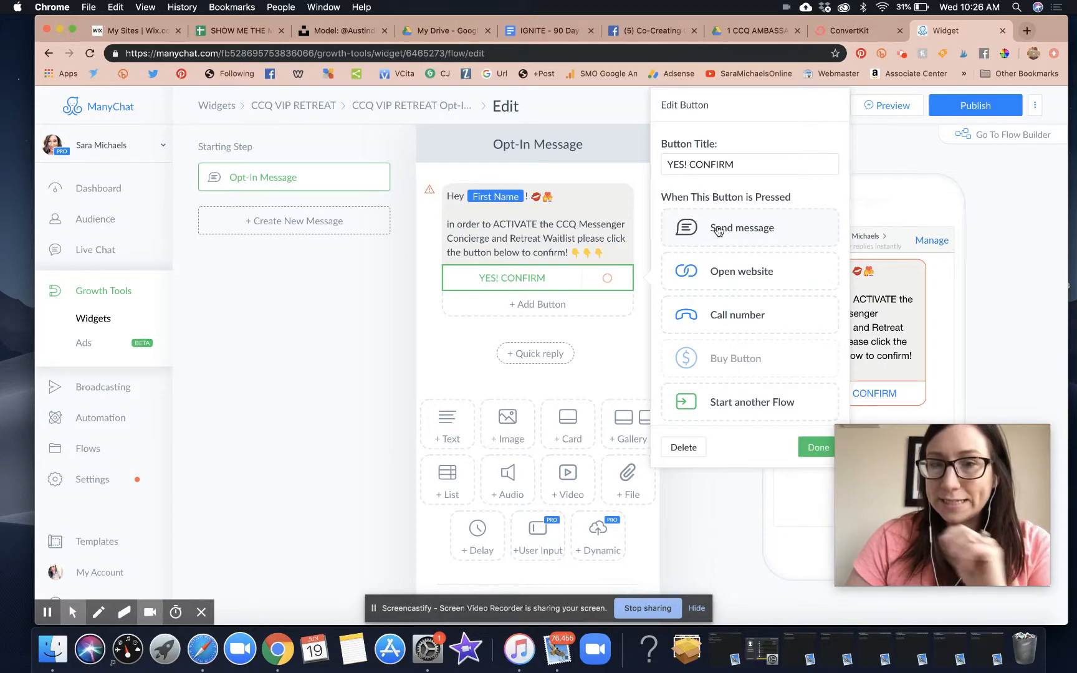
pyautogui.click(478, 313)
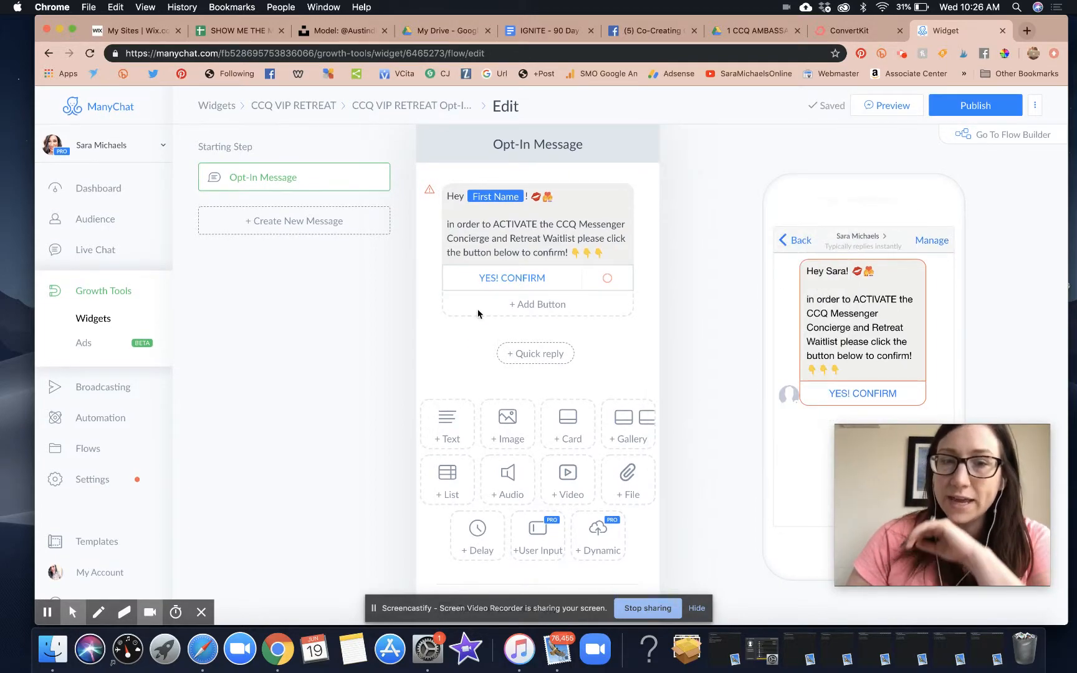
# - Give the YES! CONFIRM button an Add Tag action that applies a new tag named "RETREAT INFO OPTIN"
pyautogui.click(545, 283)
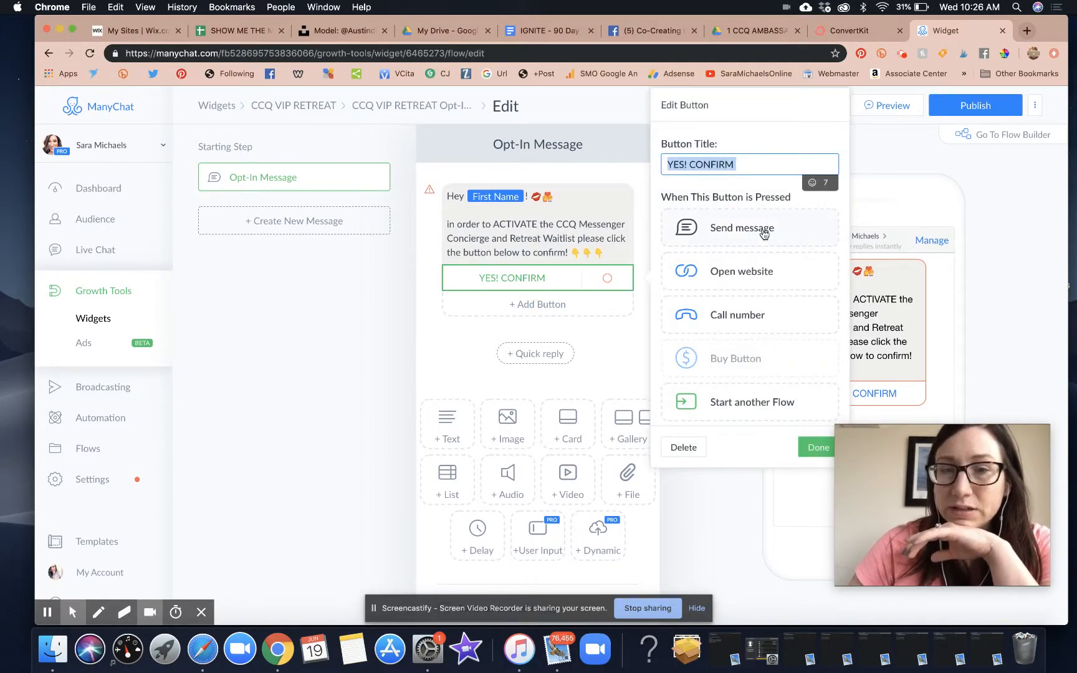
pyautogui.scroll(-5, 764, 234)
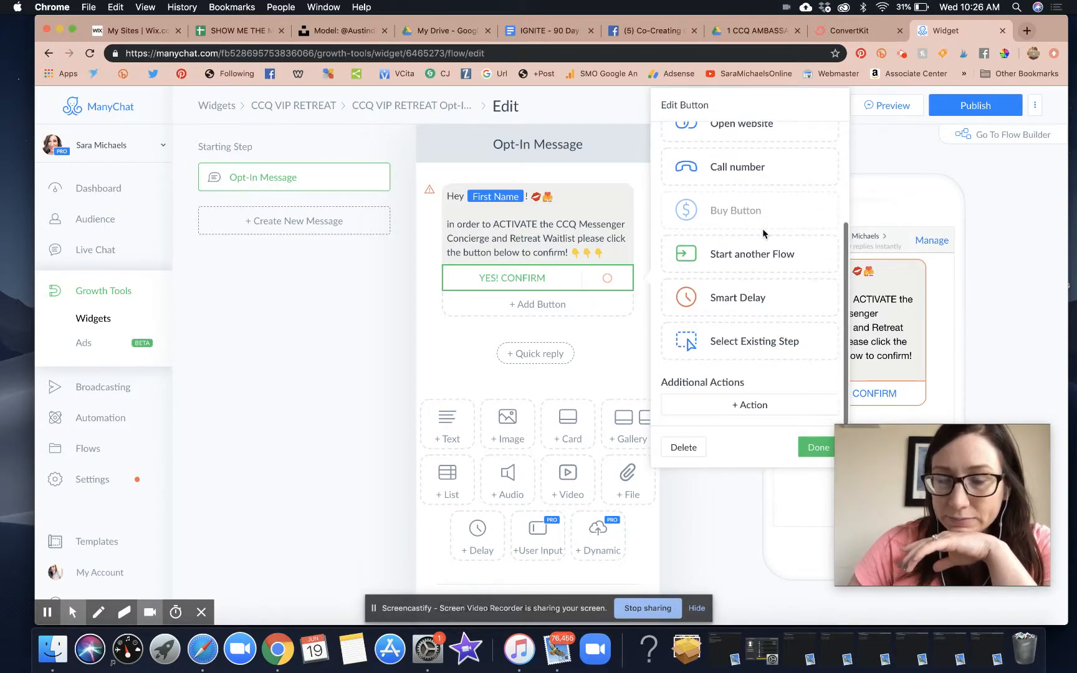
pyautogui.click(720, 405)
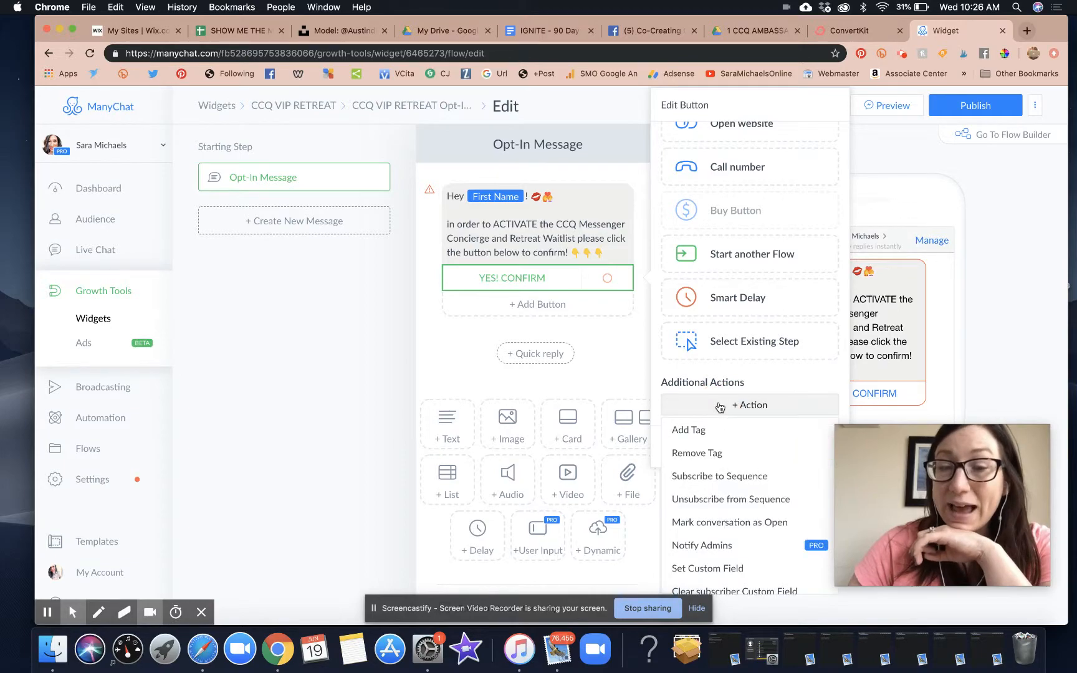
pyautogui.click(692, 438)
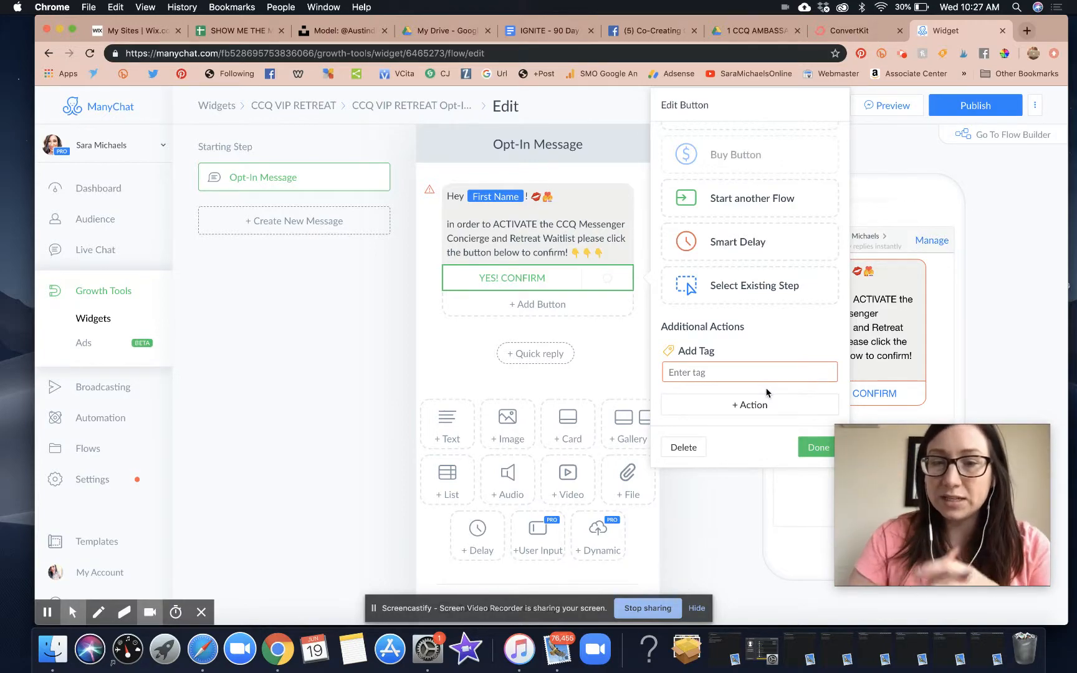
pyautogui.click(758, 372)
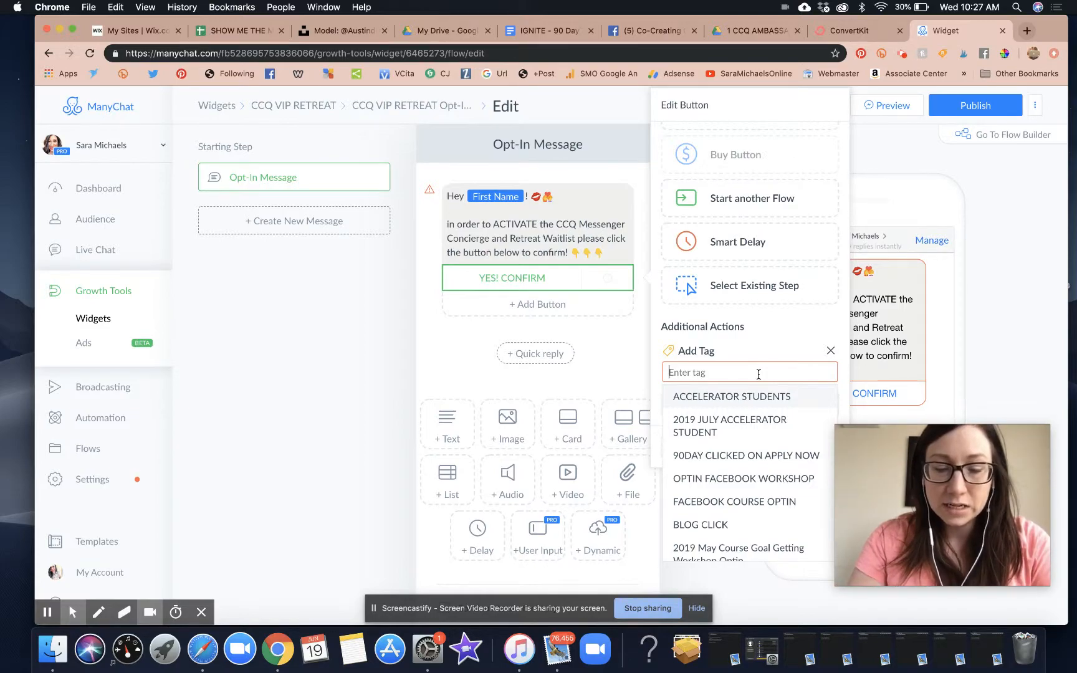
pyautogui.write('RETREAT ')
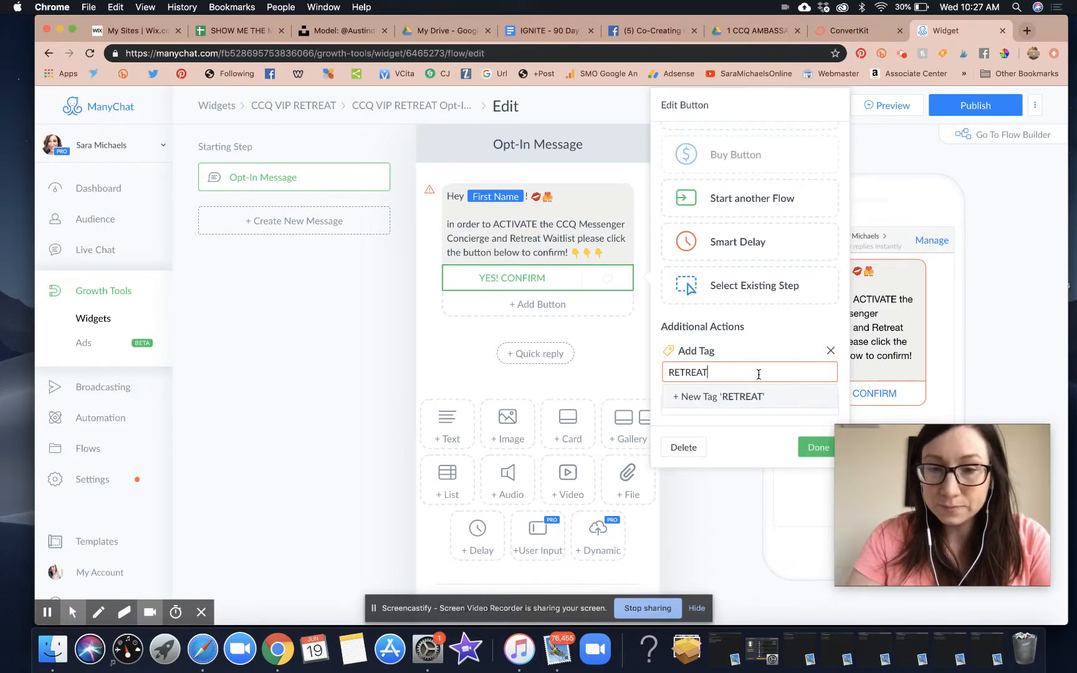
pyautogui.write('INFO OPTION')
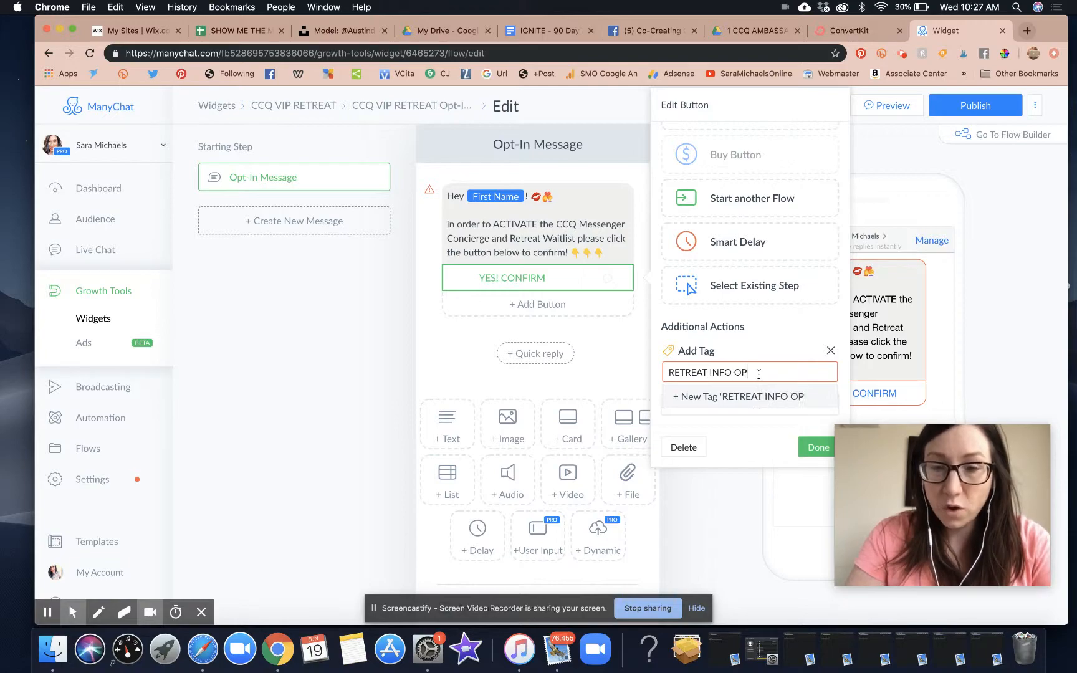
pyautogui.press('BackSpace')
pyautogui.press('BackSpace')
pyautogui.write('IN')
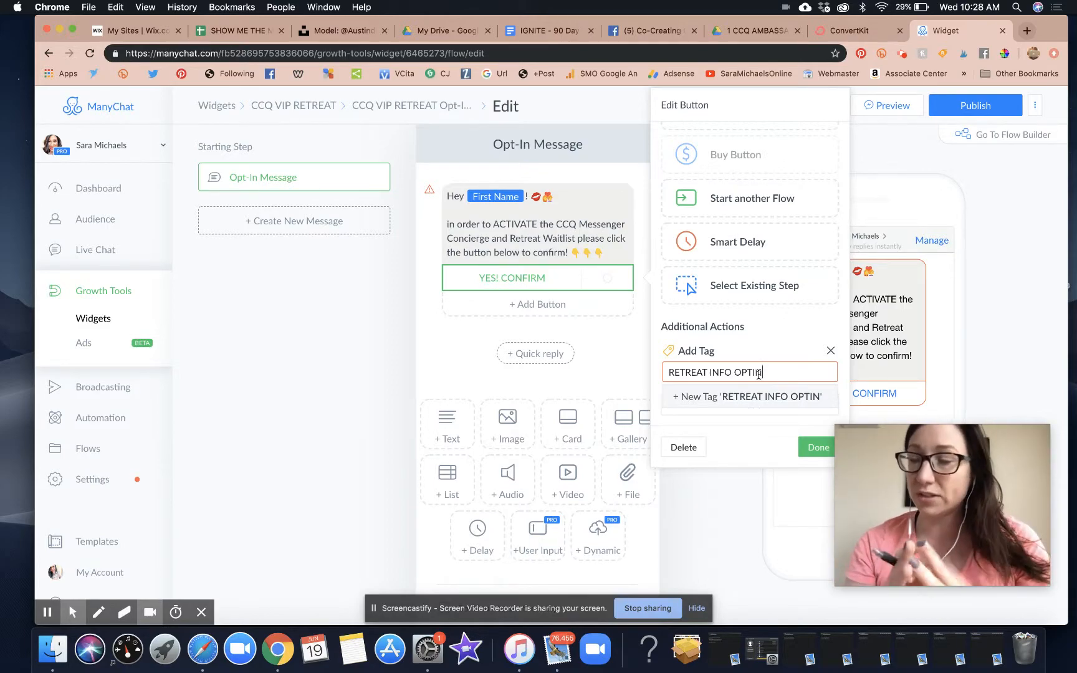
pyautogui.click(735, 398)
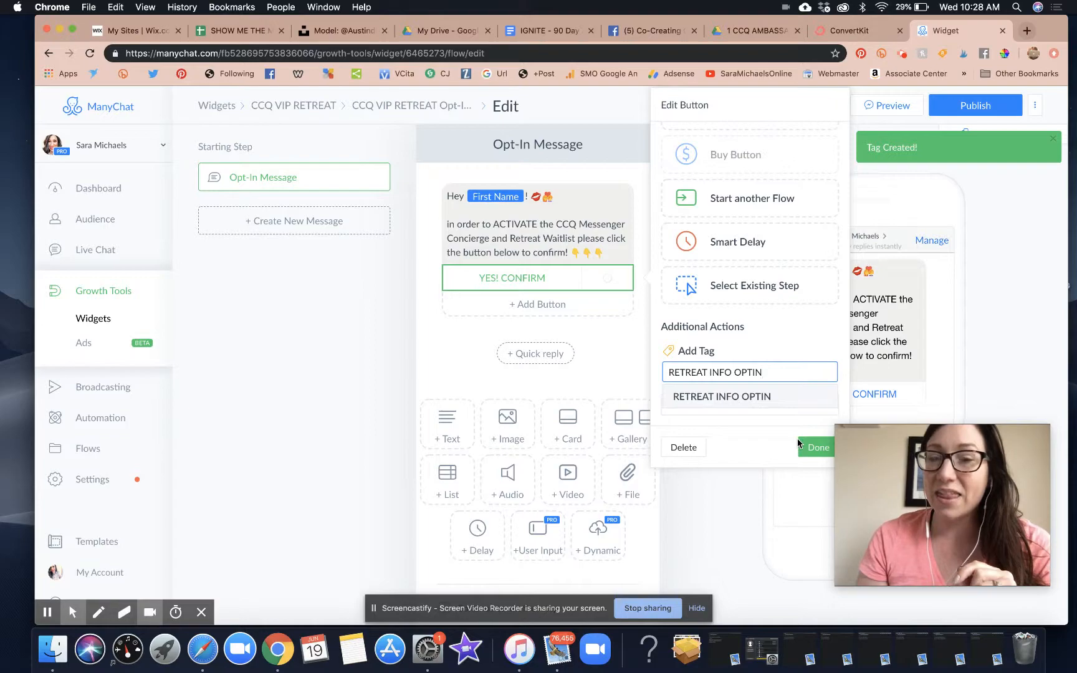
# - Set the YES! CONFIRM button to send a new message and open that attached message for editing
pyautogui.scroll(5, 793, 286)
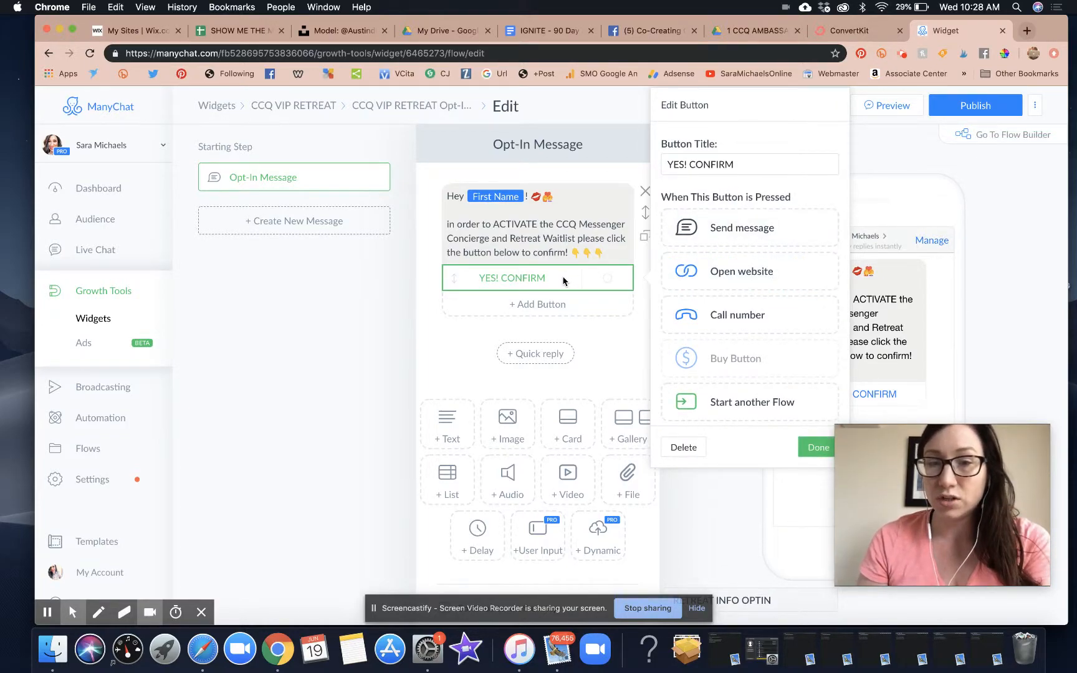
pyautogui.click(736, 229)
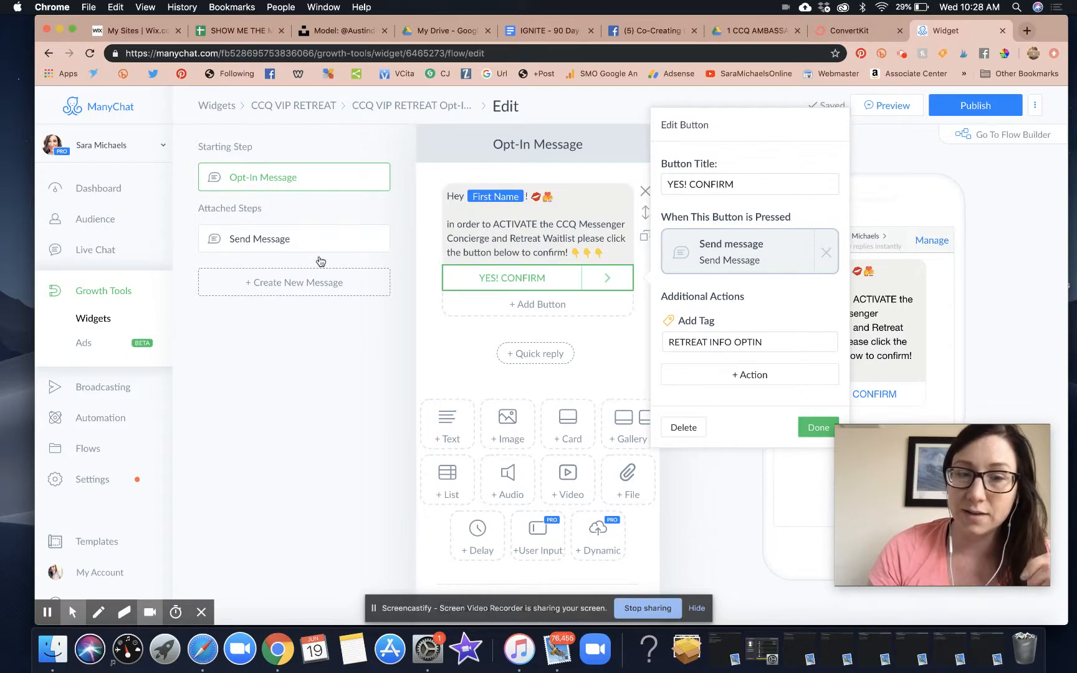
pyautogui.click(290, 239)
# - Write the greeting "SUCCESS," followed by the First Name field and an exclamation mark in the attached message
pyautogui.click(542, 194)
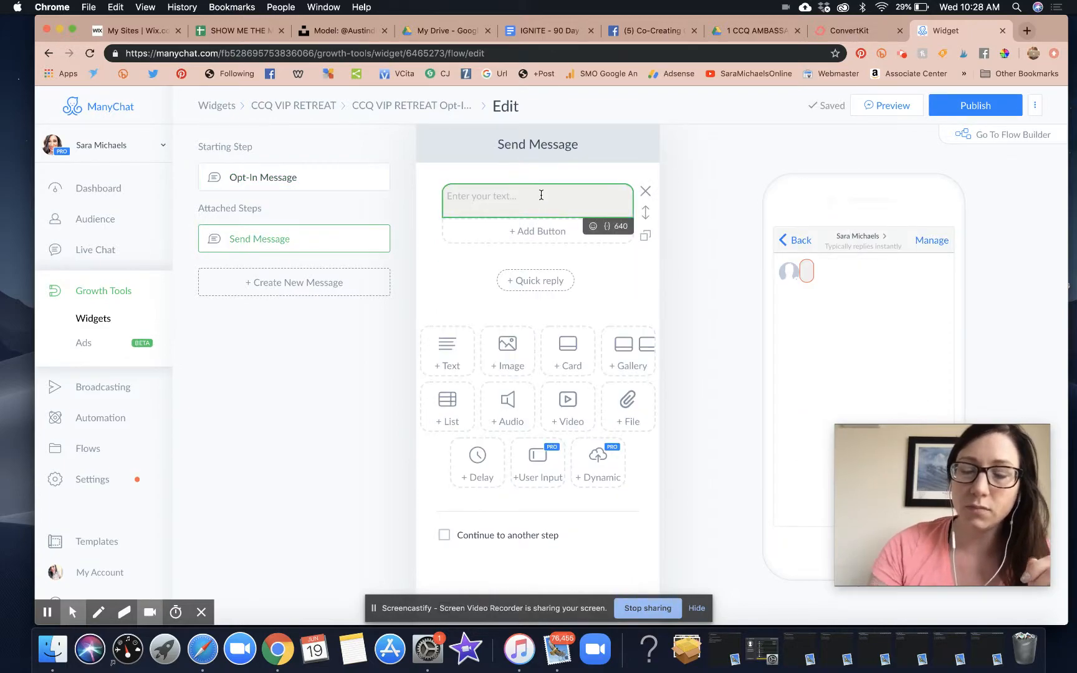
pyautogui.write('SUCCESS!')
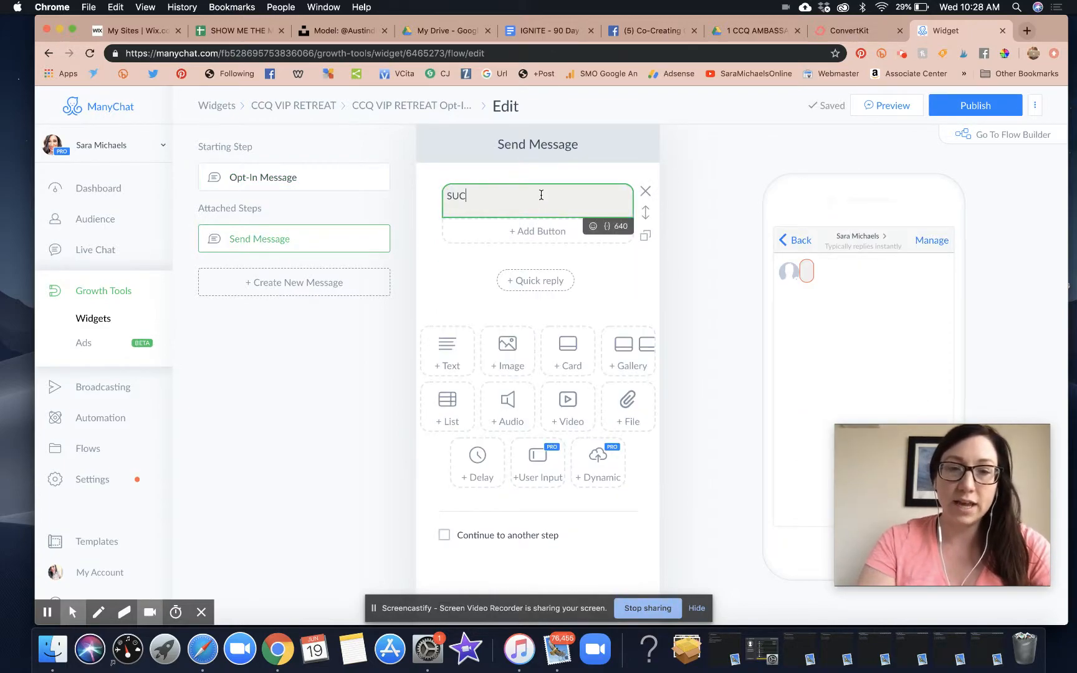
pyautogui.click(606, 229)
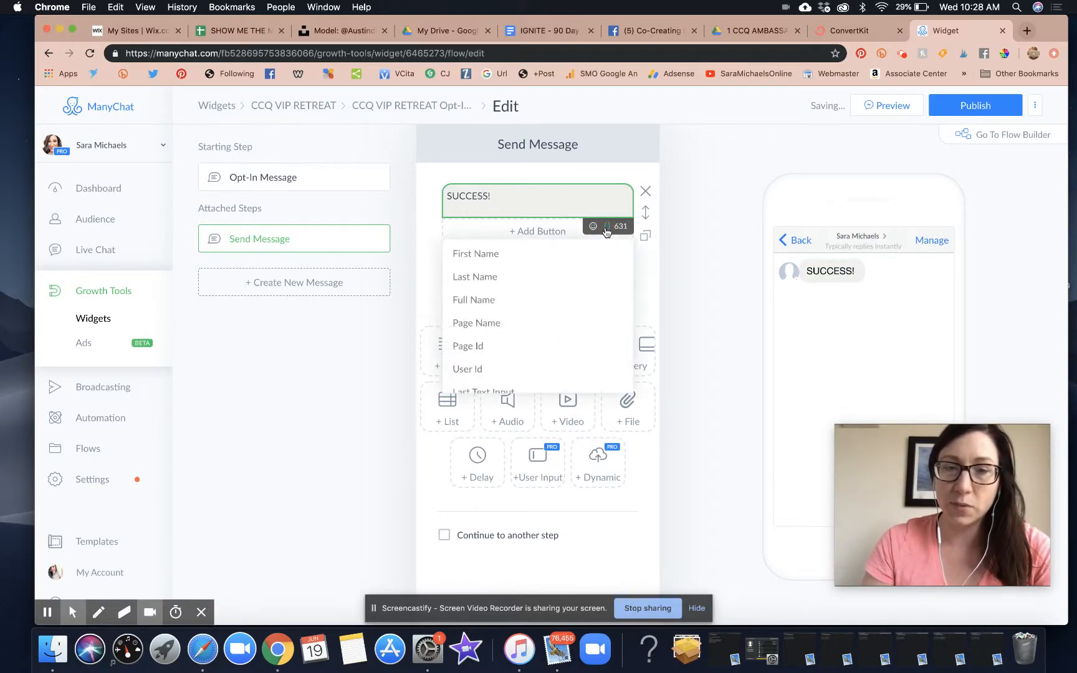
pyautogui.click(499, 257)
pyautogui.click(572, 200)
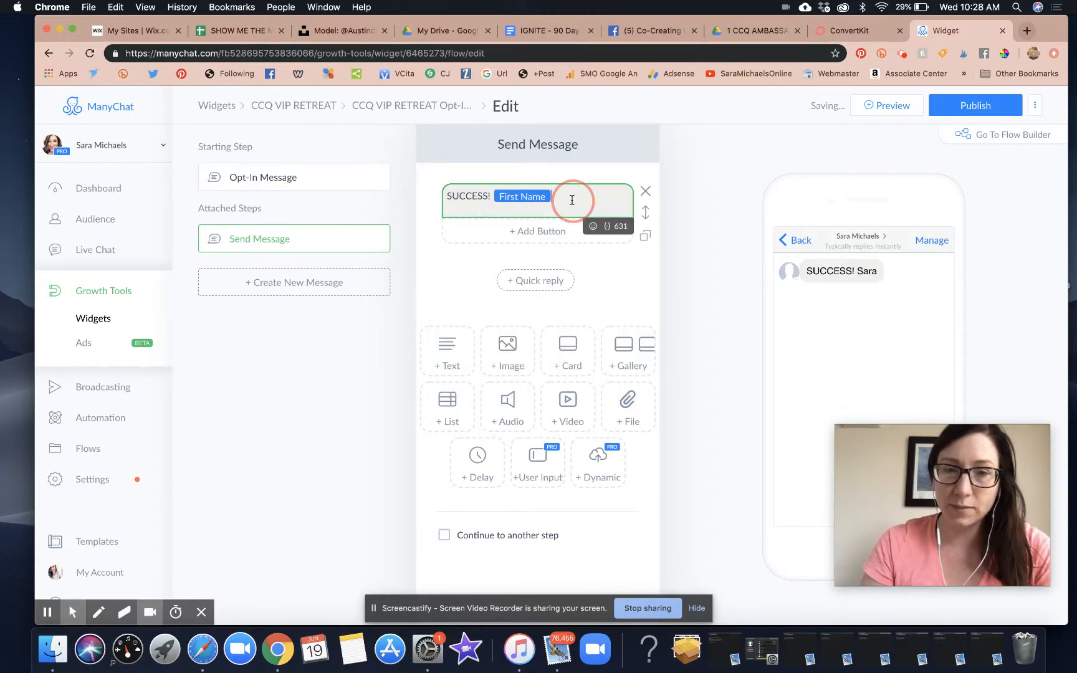
pyautogui.click(491, 195)
pyautogui.press('BackSpace')
pyautogui.write(',')
pyautogui.click(561, 196)
pyautogui.write('!')
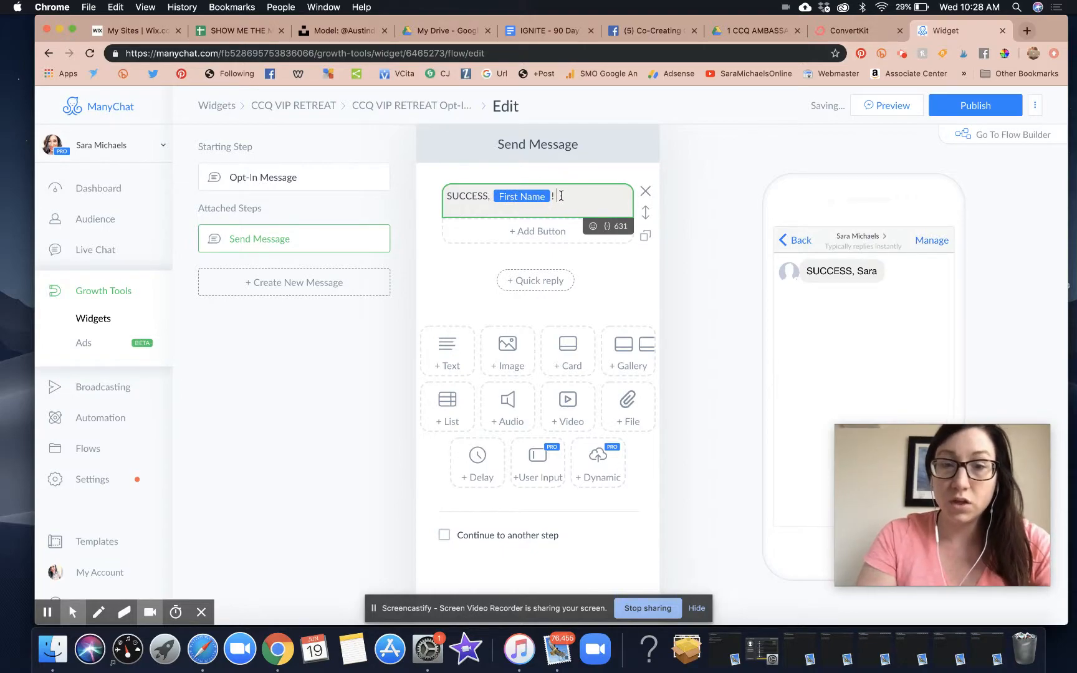
# - Add the paragraph "You're on the RETREAT WAITLIST!" under the success greeting
pyautogui.press('Return')
pyautogui.press('Return')
pyautogui.write("You're on the ")
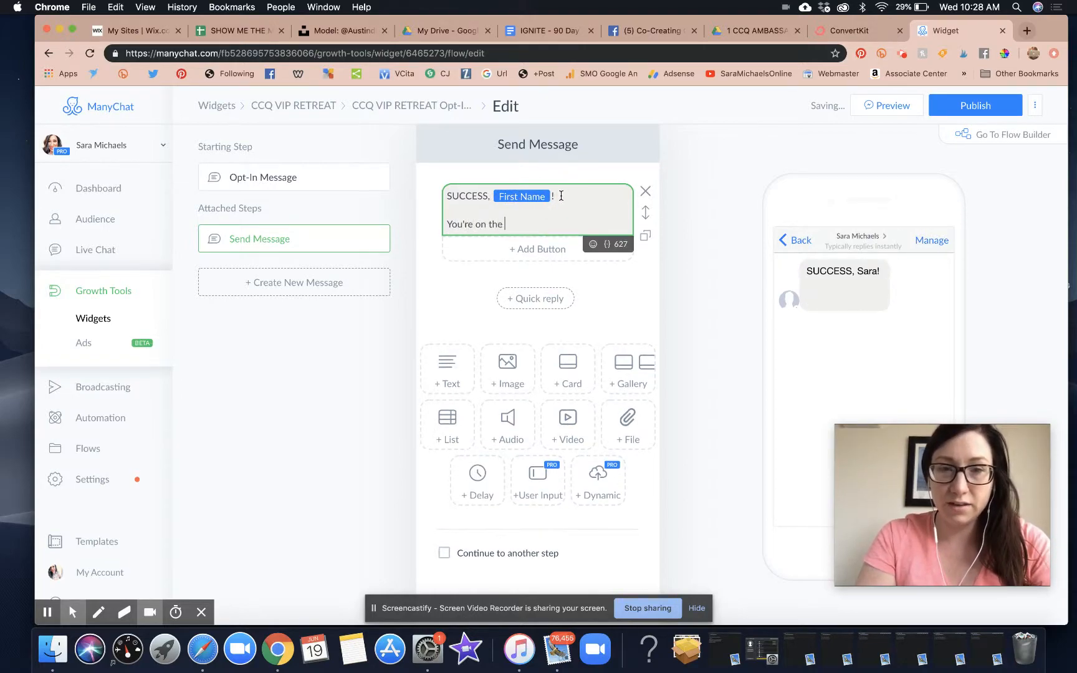
pyautogui.write('RETREAT WAISLI')
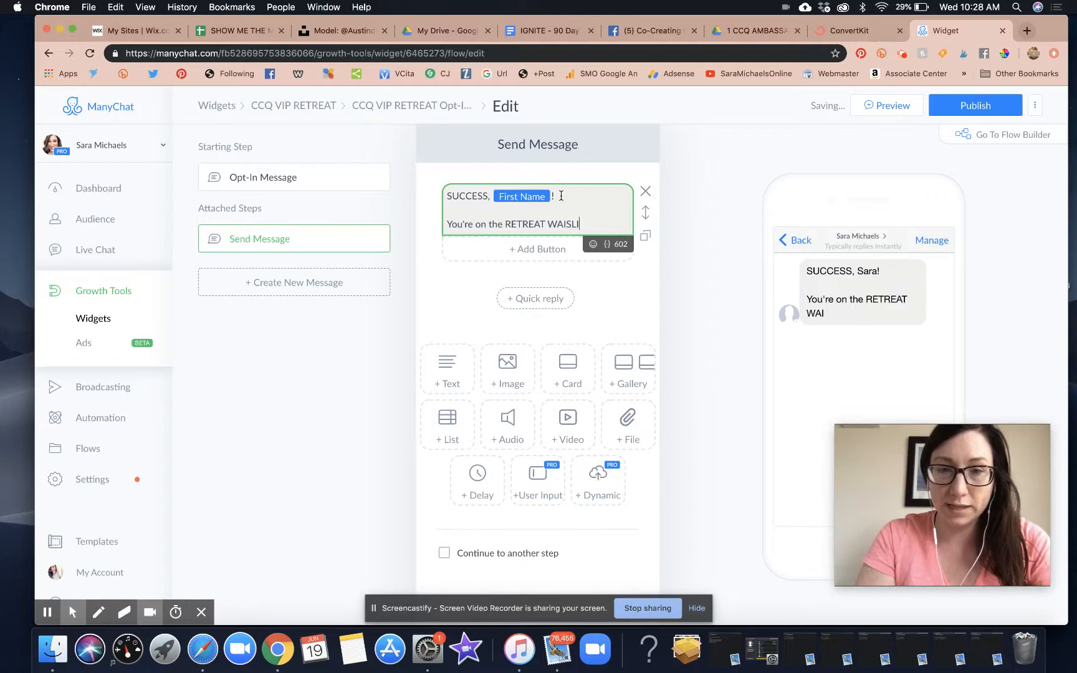
pyautogui.press('BackSpace')
pyautogui.press('BackSpace')
pyautogui.press('BackSpace')
pyautogui.write('TLIST!')
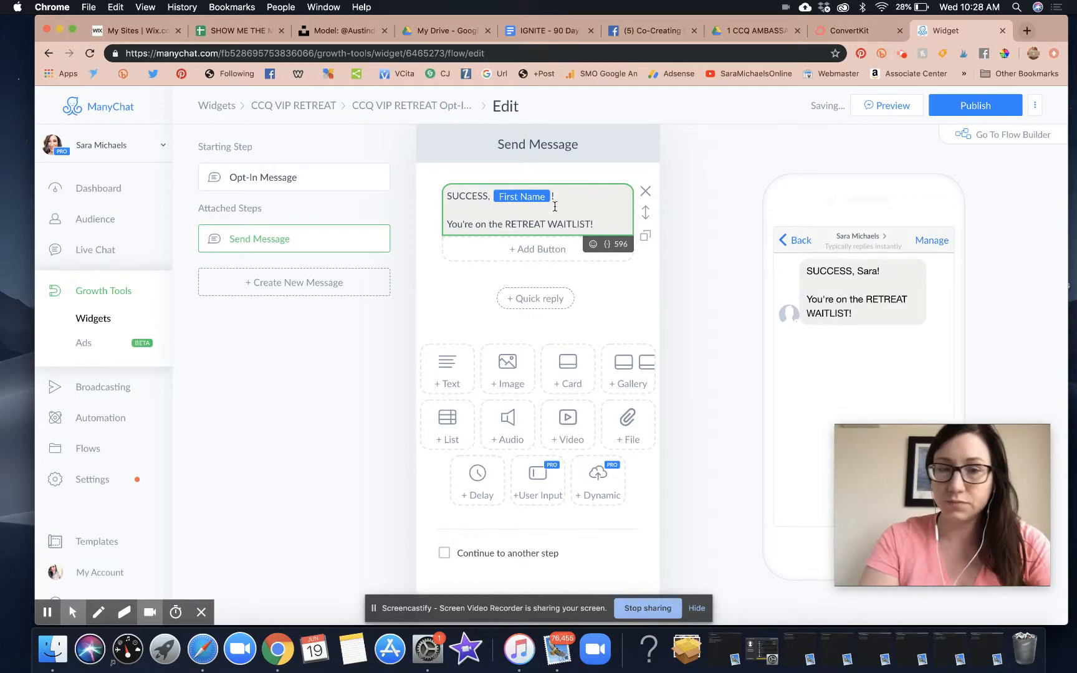
# - Add the paragraph "If you would like to receive weekly insider updates via email . . . You can do that here" below the waitlist line
pyautogui.press('Return')
pyautogui.press('Return')
pyautogui.write('If you wou')
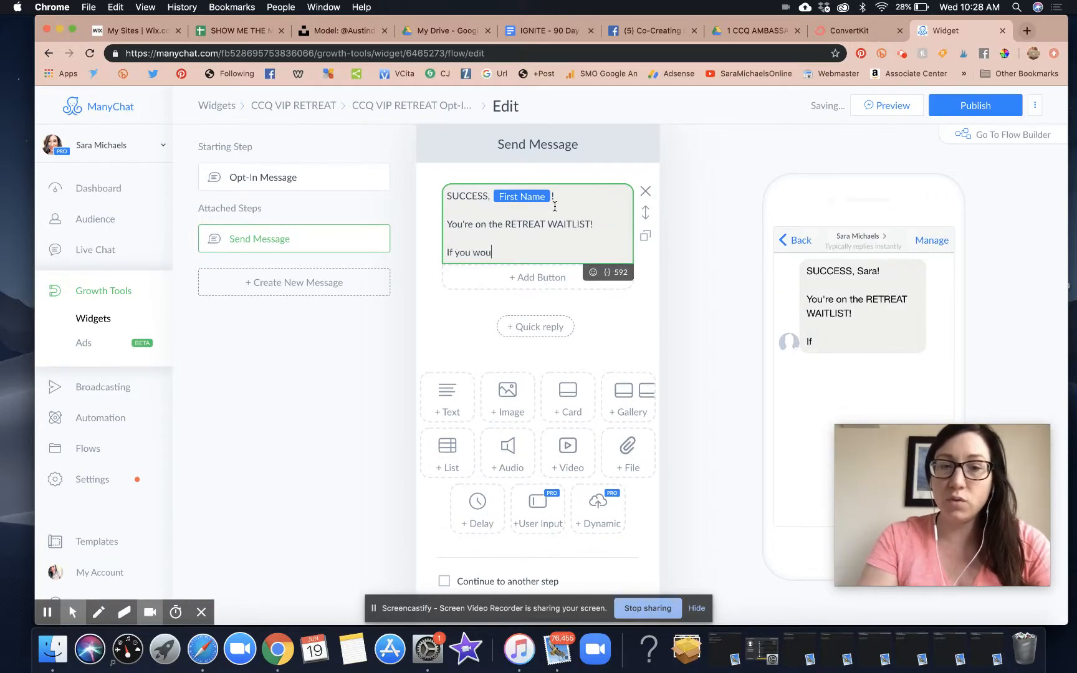
pyautogui.write('ld like to receive')
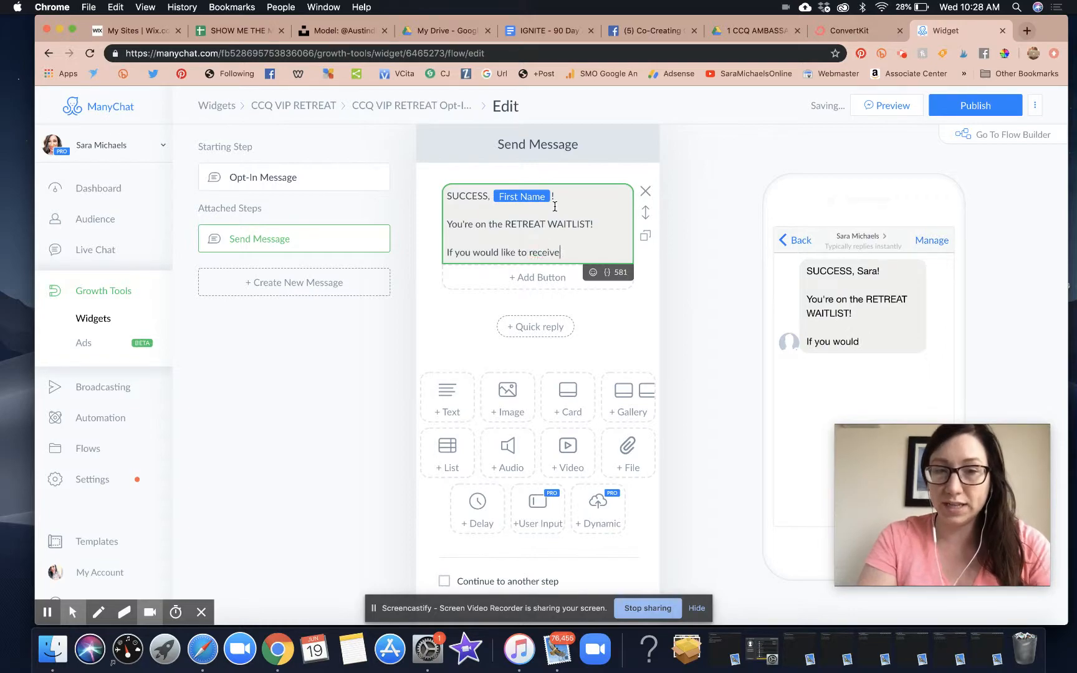
pyautogui.write(' weekly vip')
pyautogui.press('BackSpace')
pyautogui.press('BackSpace')
pyautogui.press('BackSpace')
pyautogui.press('BackSpace')
pyautogui.write('insid')
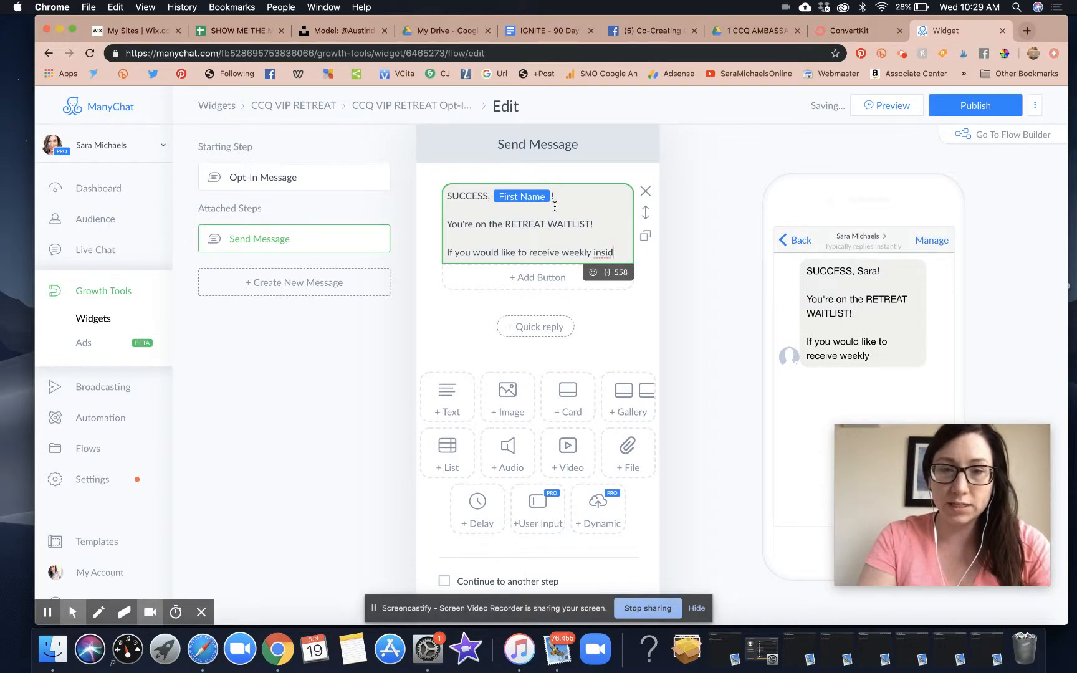
pyautogui.write('er updates via emai')
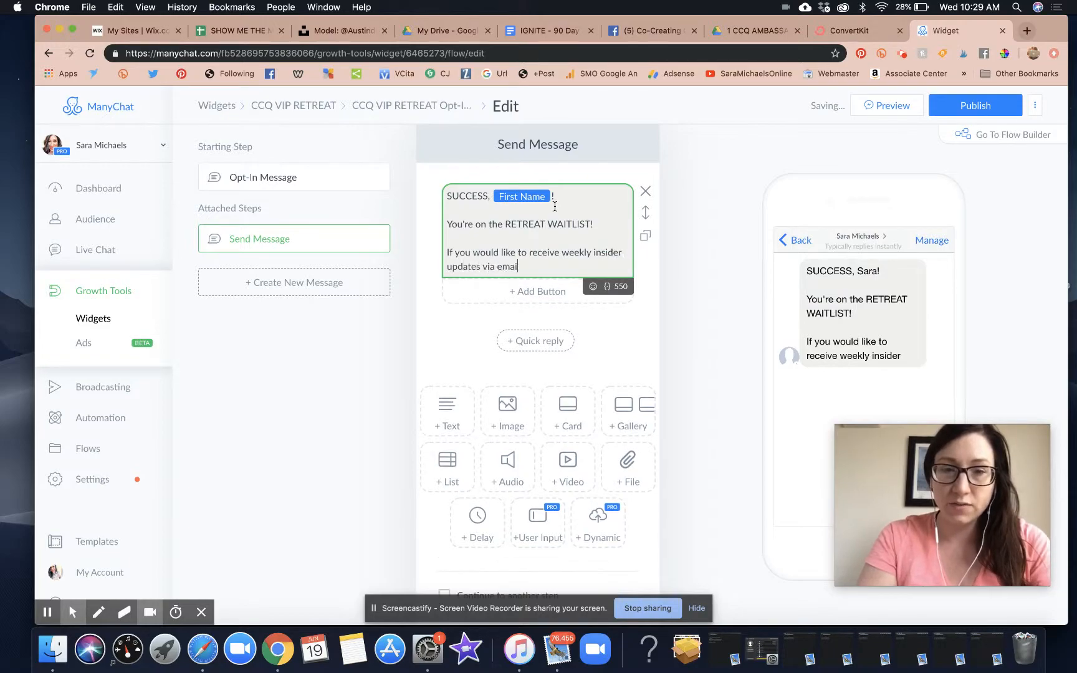
pyautogui.write('l . . . You can do that here')
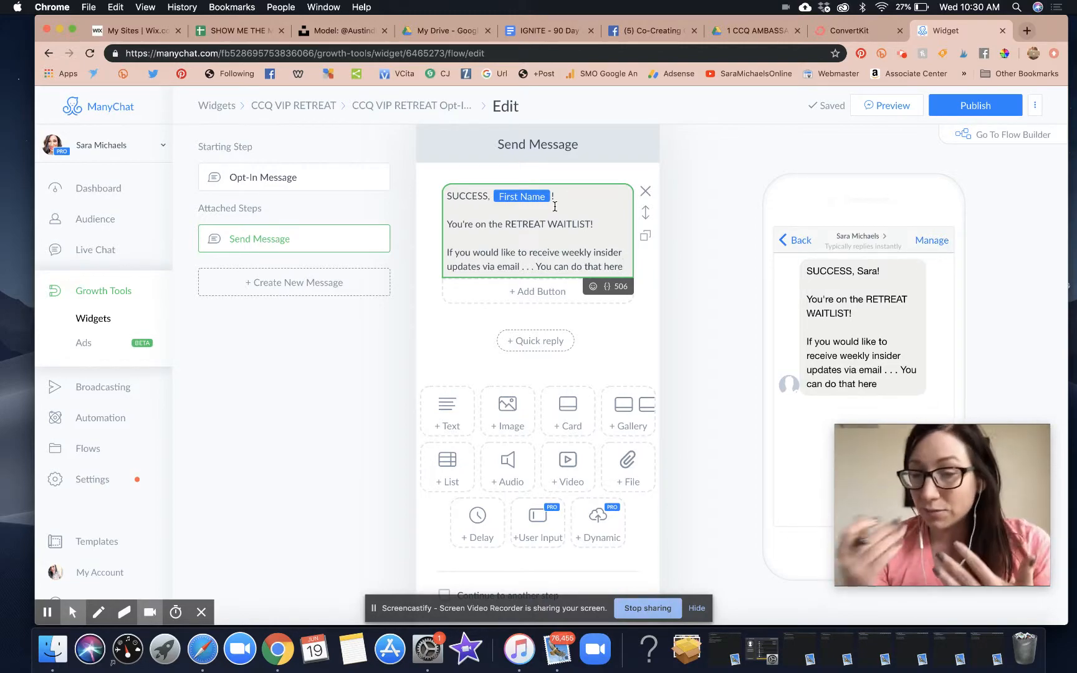
# - Replace the paragraph about weekly email updates with "PS - are we virtual BFF's yet?"
pyautogui.click(628, 266)
pyautogui.moveTo(628, 267); pyautogui.dragTo(432, 250)
pyautogui.write('Ify')
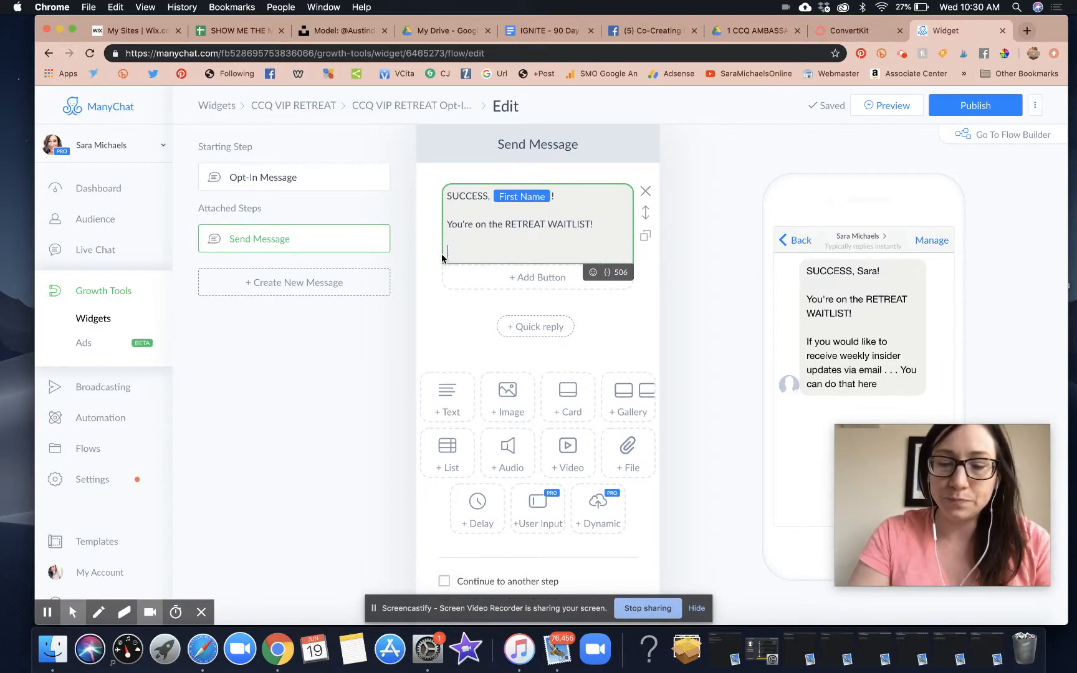
pyautogui.write('ou')
pyautogui.press('BackSpace')
pyautogui.press('BackSpace')
pyautogui.press('BackSpace')
pyautogui.press('BackSpace')
pyautogui.press('BackSpace')
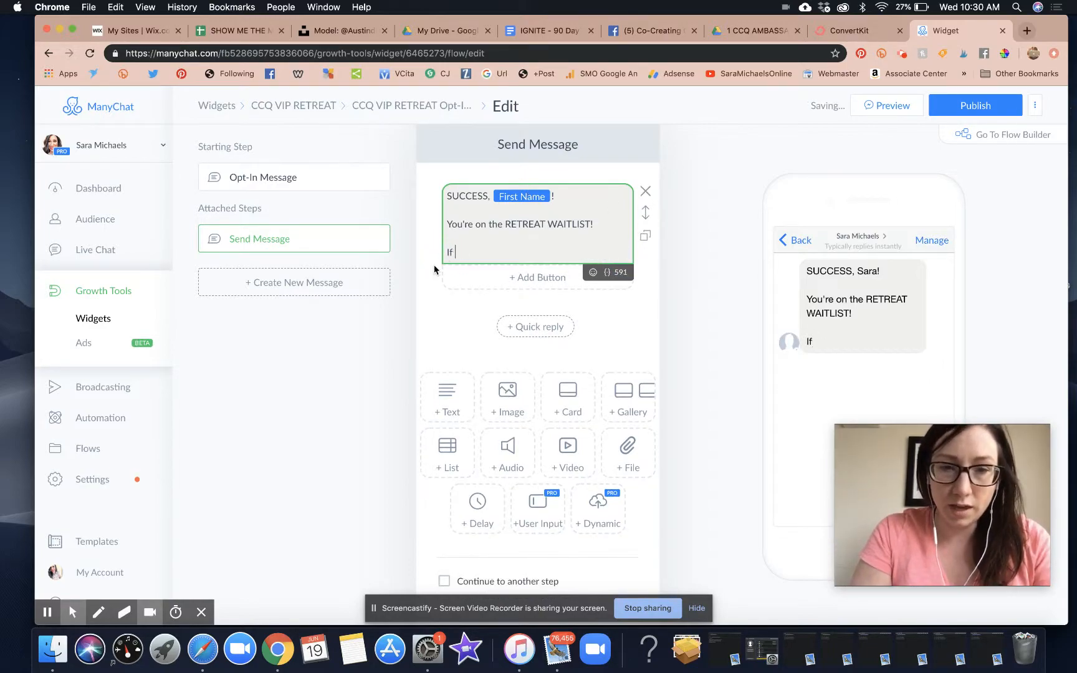
pyautogui.write('PS - are we ')
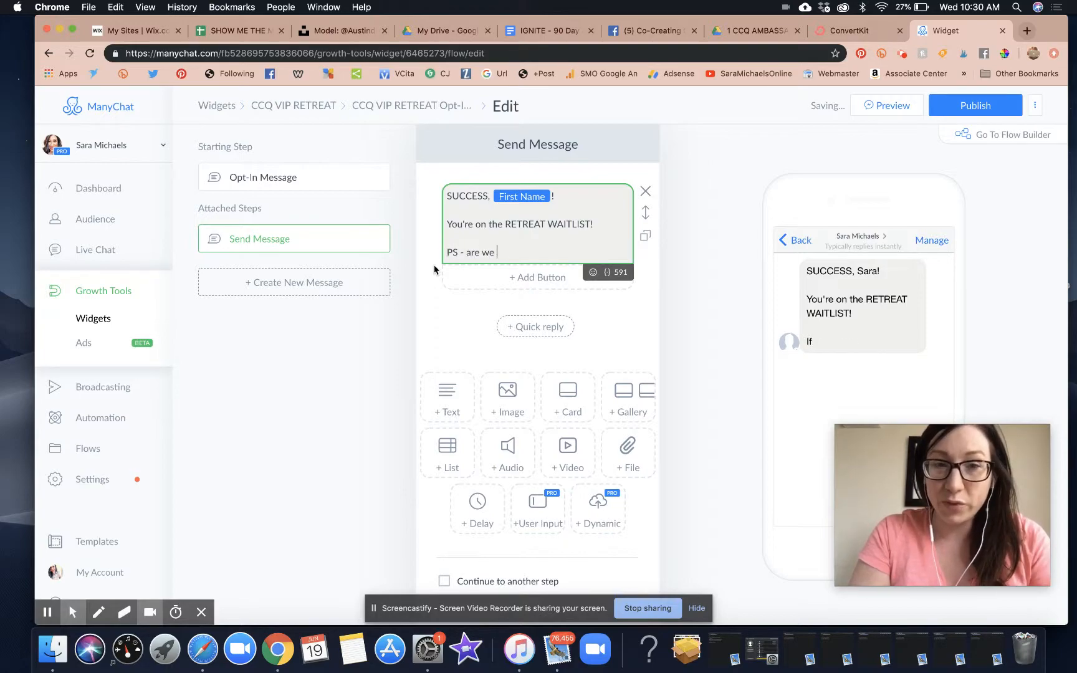
pyautogui.write("virtual BFF's yet?")
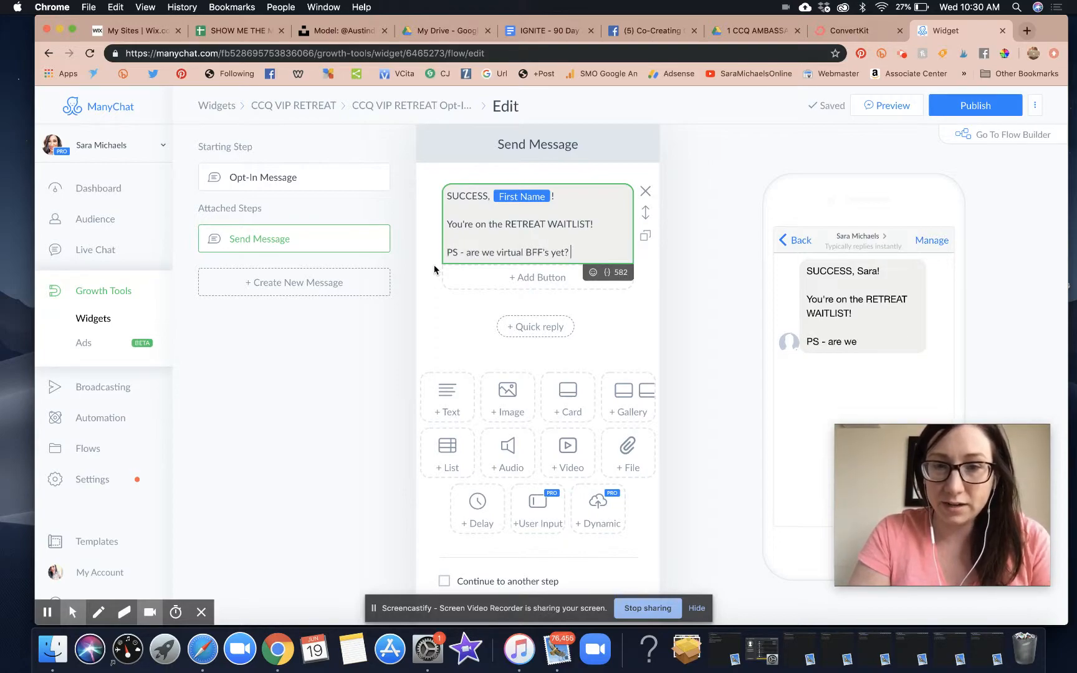
# - Add the line "If not; I'd love to connect!" directly under the PS question
pyautogui.press('Return')
pyautogui.write('If not I')
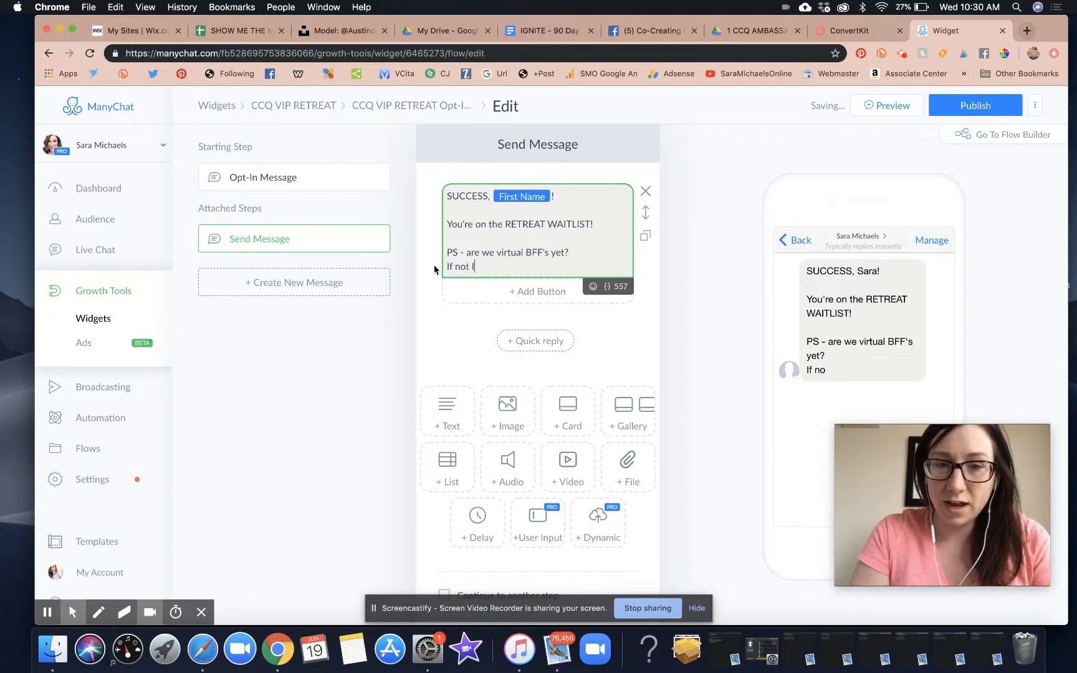
pyautogui.press('BackSpace')
pyautogui.press('BackSpace')
pyautogui.write("; I'd love to con")
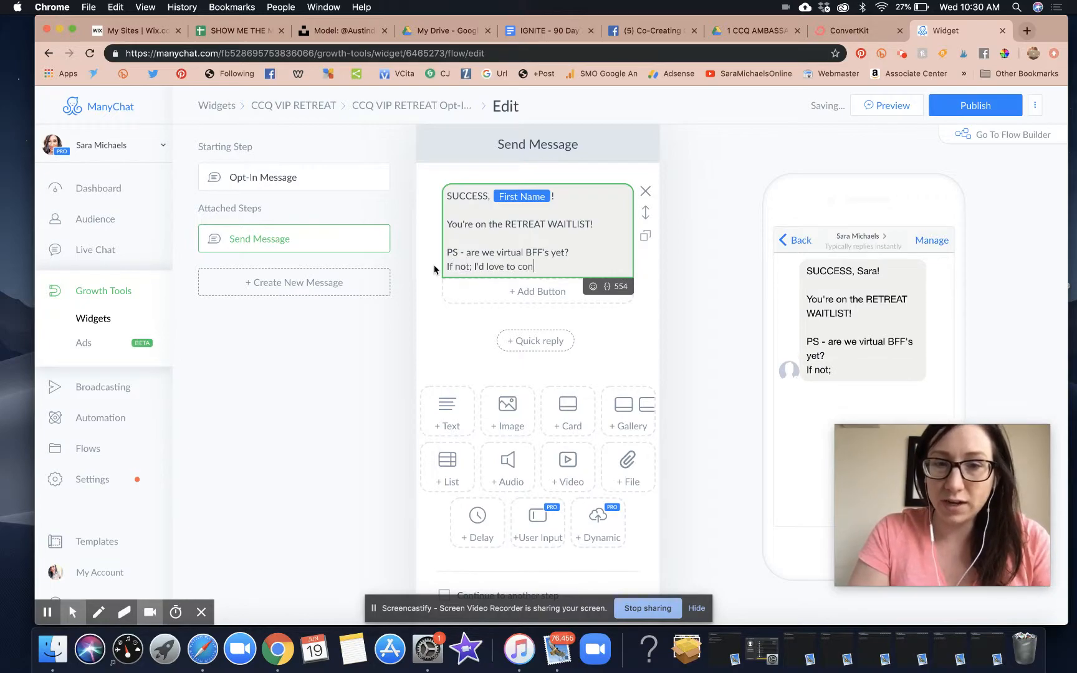
pyautogui.write('nect!')
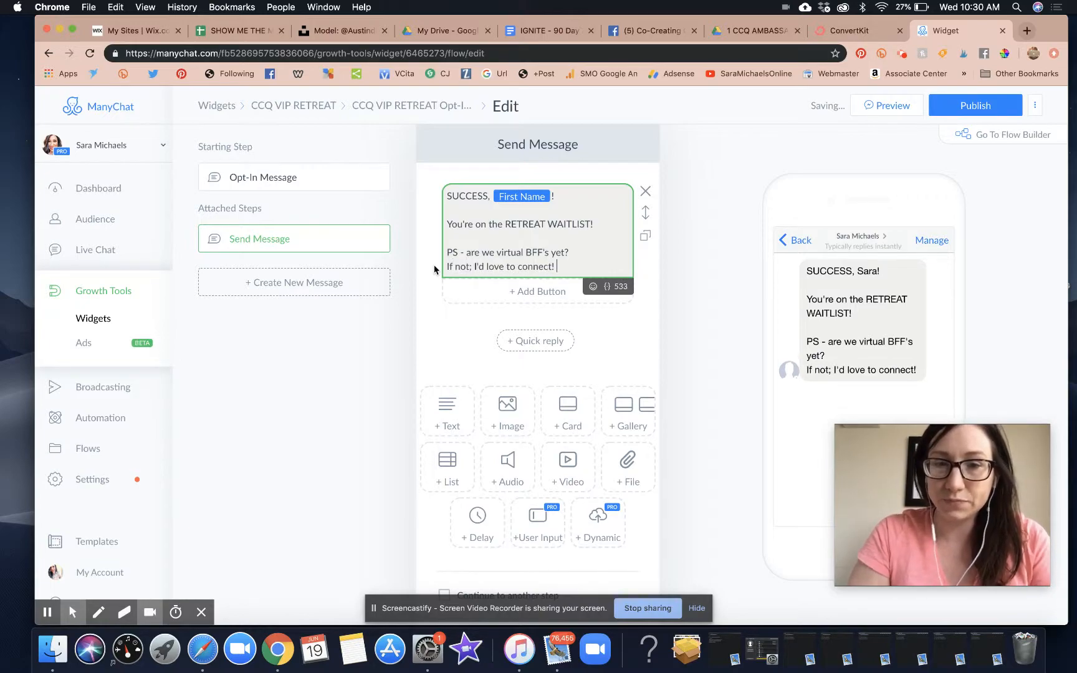
# - Insert the red lips, couple and pointing-down hand emojis at the end of the attached message
pyautogui.click(595, 288)
pyautogui.click(511, 357)
pyautogui.click(486, 358)
pyautogui.click(460, 358)
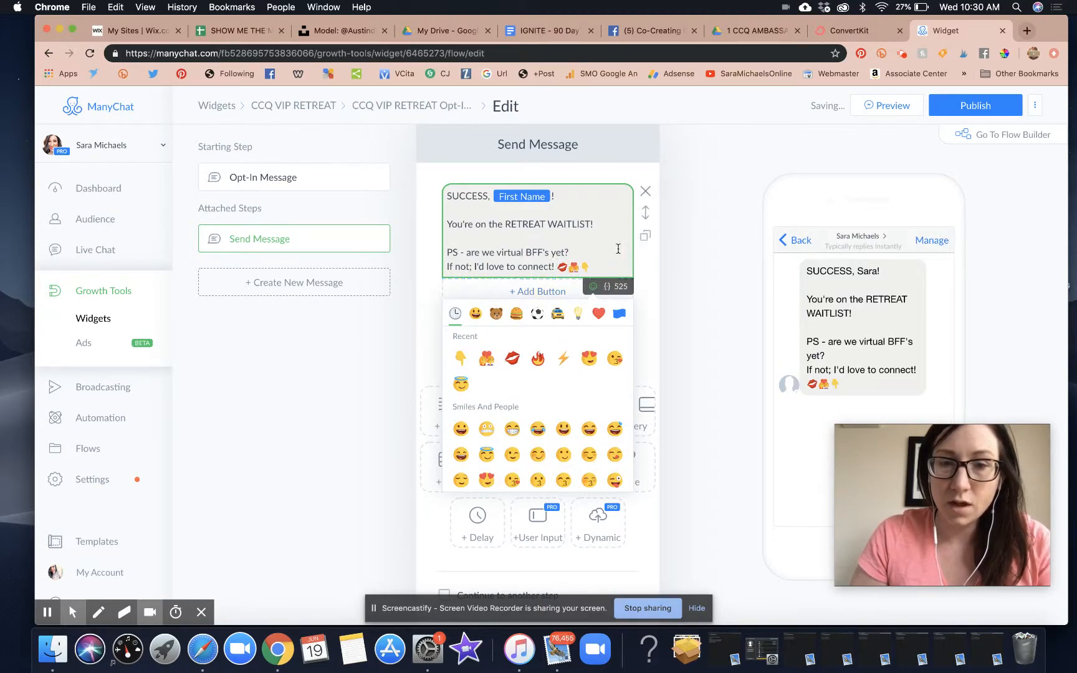
# - Add three buttons titled INSTAGRAM, YOUTUBE and FACEBOOK beneath the attached success message
pyautogui.click(540, 291)
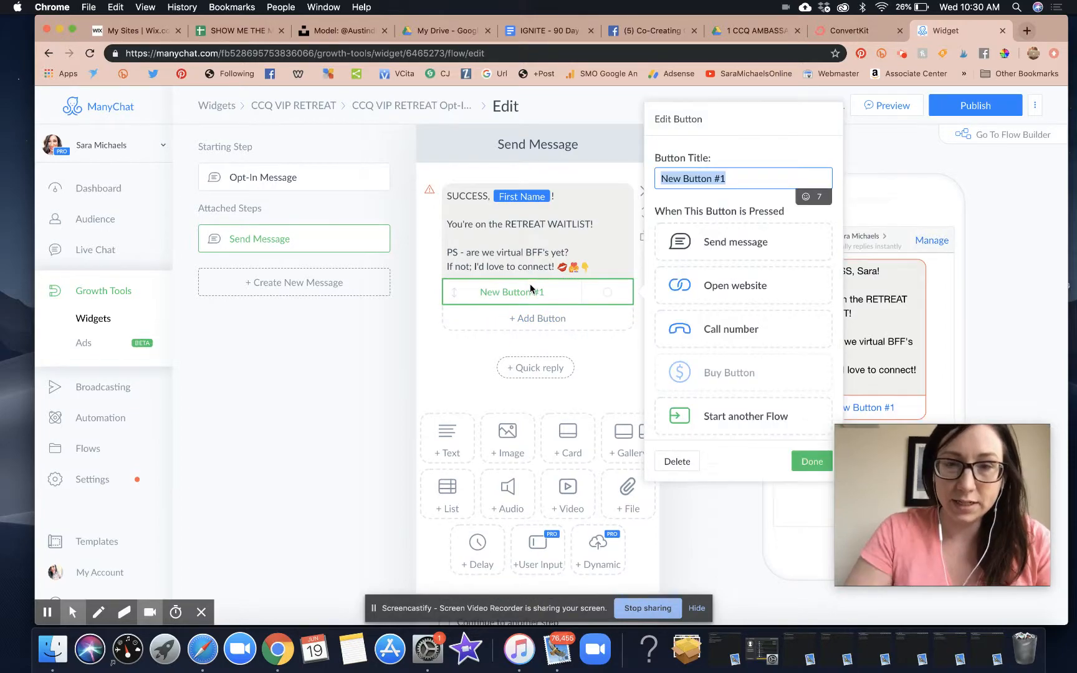
pyautogui.write('INSTAGRAM')
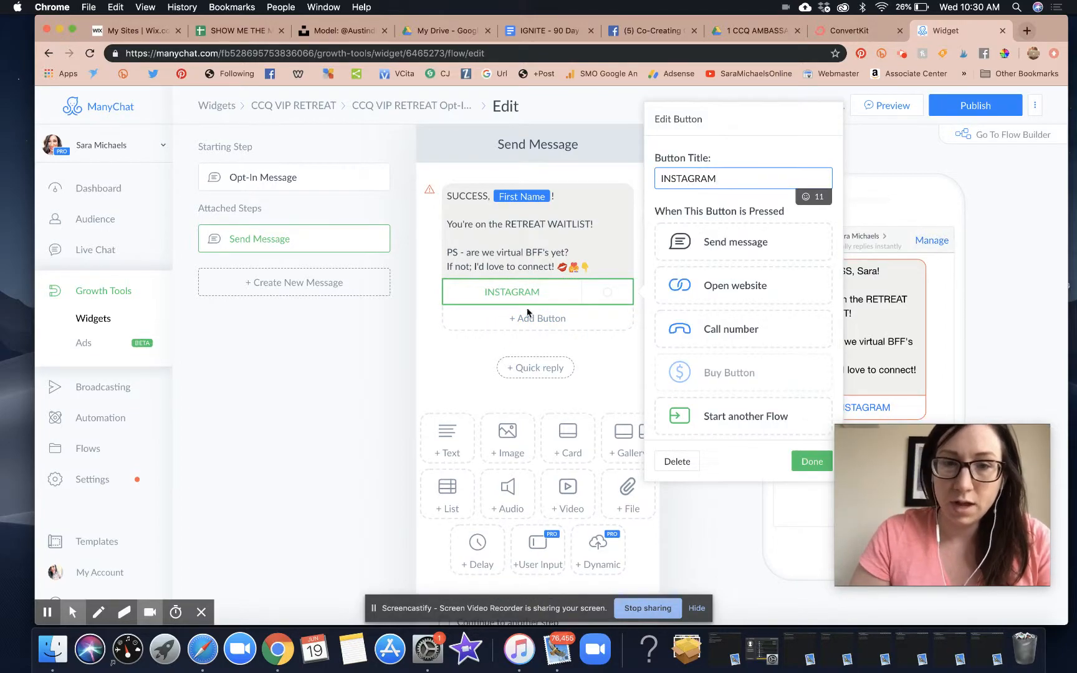
pyautogui.click(527, 313)
pyautogui.write('YOUTUBE')
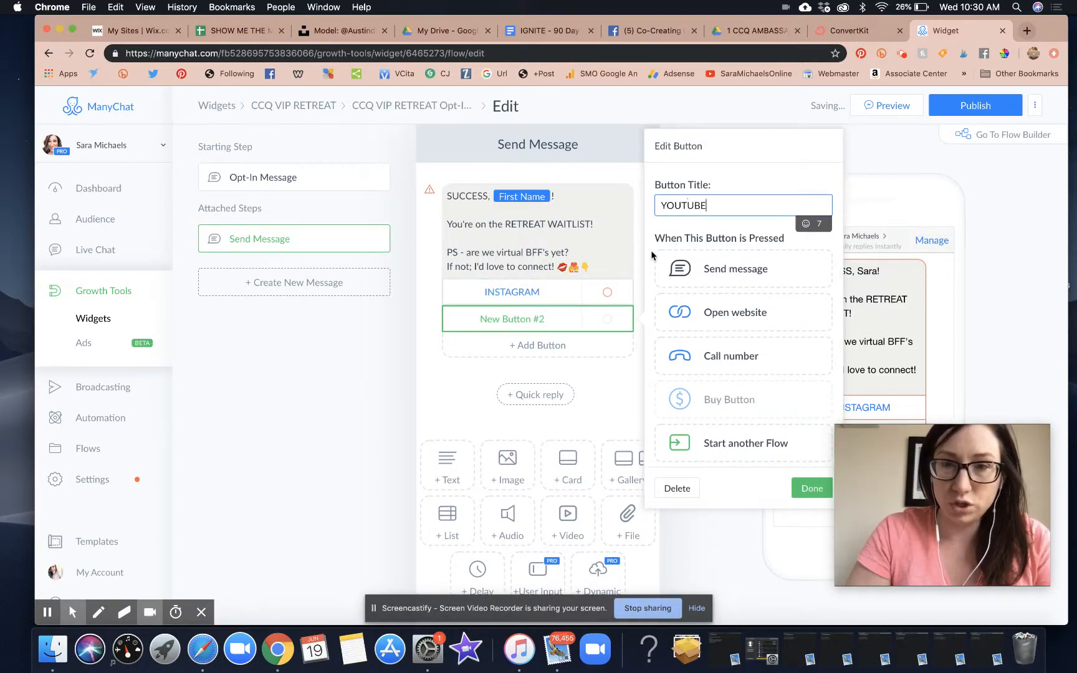
pyautogui.click(587, 345)
pyautogui.write('FACEBOOK')
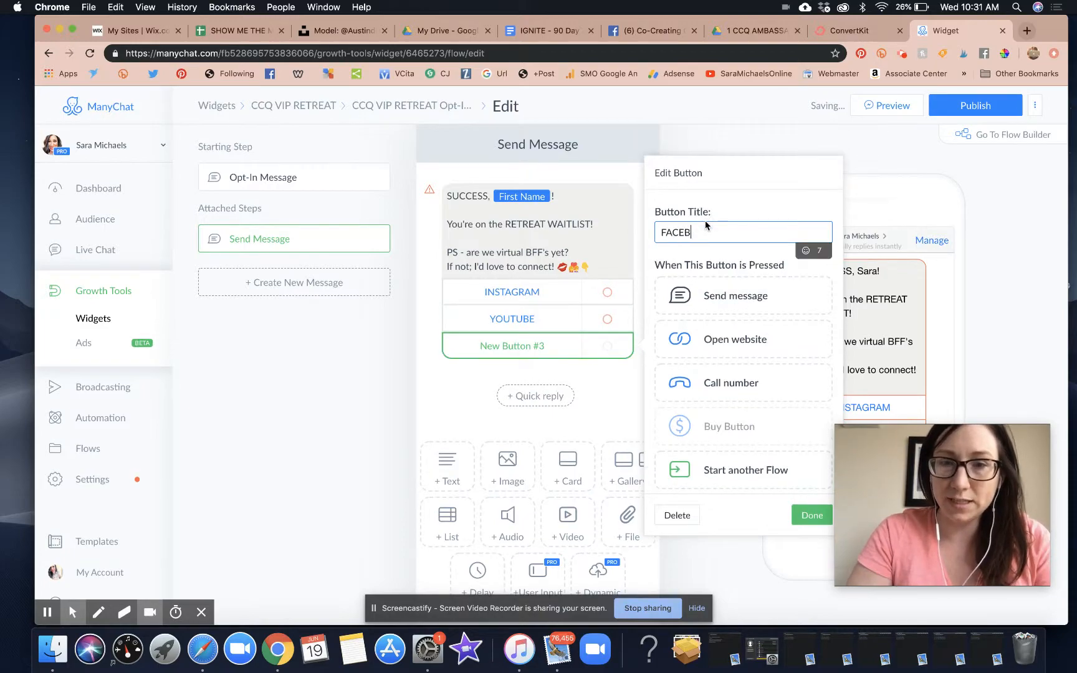
pyautogui.click(743, 133)
pyautogui.click(567, 294)
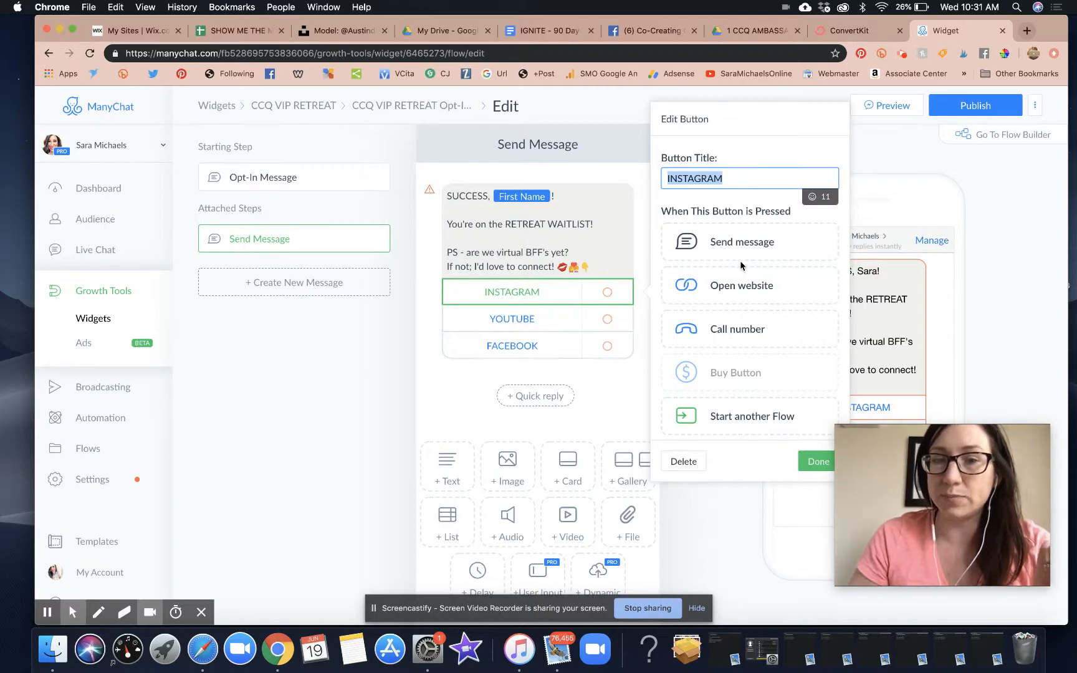
pyautogui.click(739, 284)
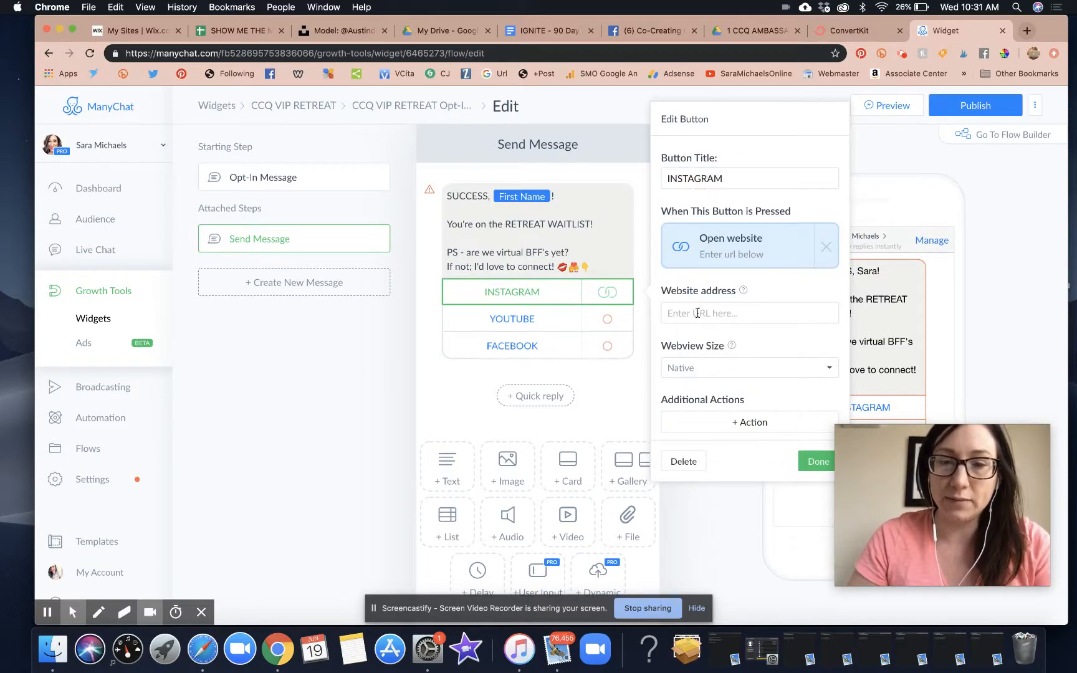
pyautogui.click(826, 247)
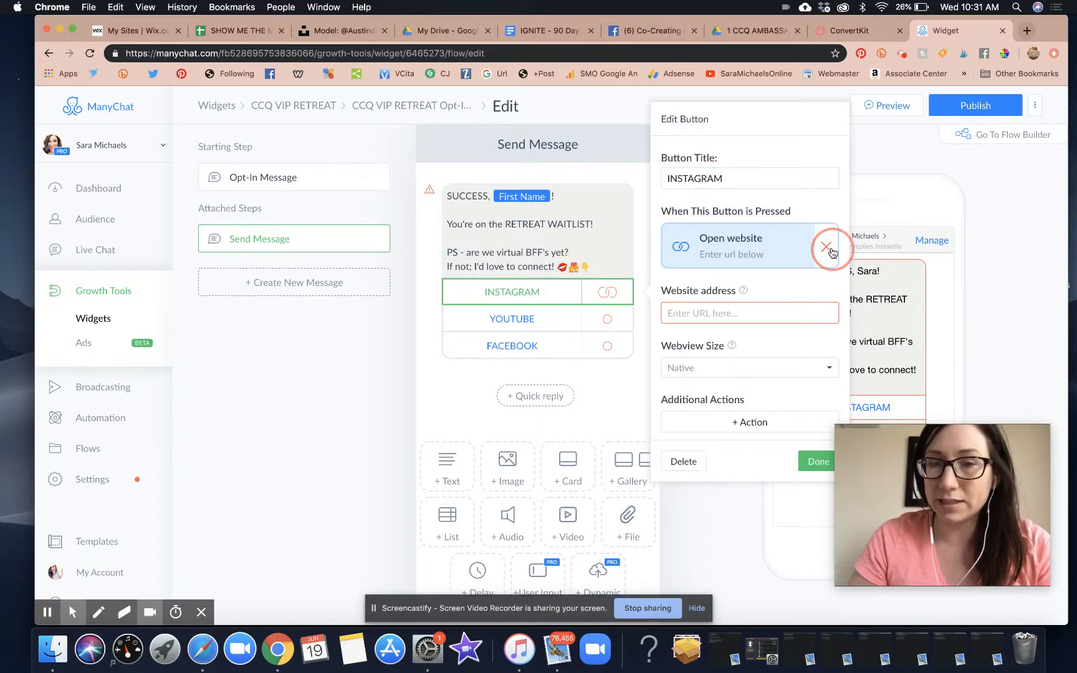
pyautogui.click(536, 295)
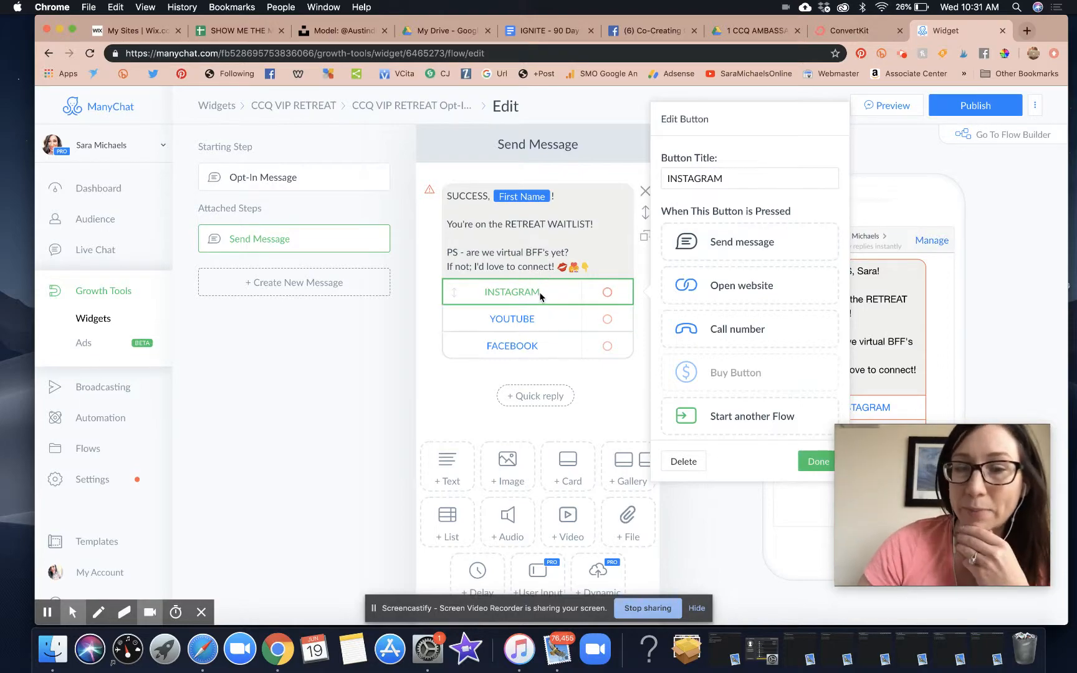
pyautogui.click(730, 297)
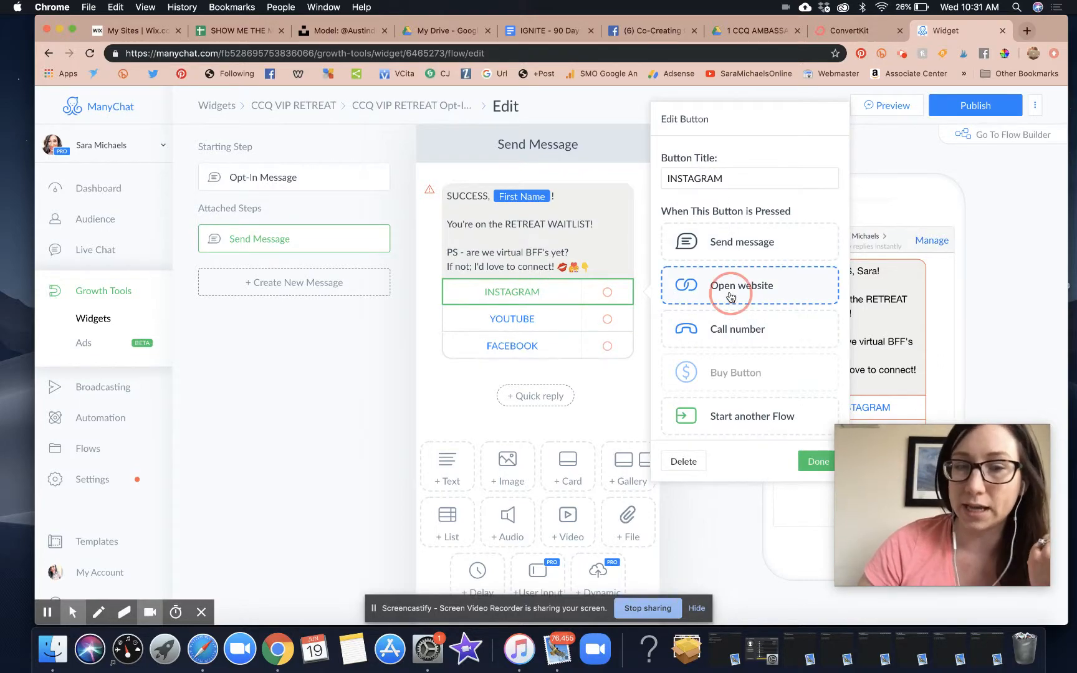
pyautogui.click(725, 312)
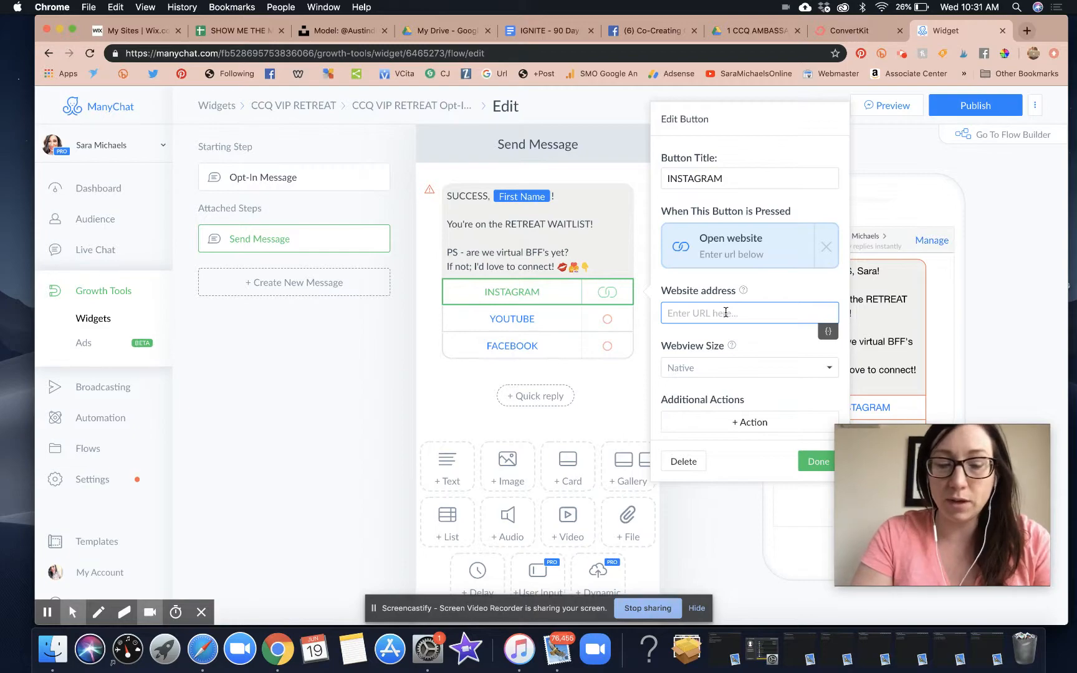
pyautogui.write('https://www.instag')
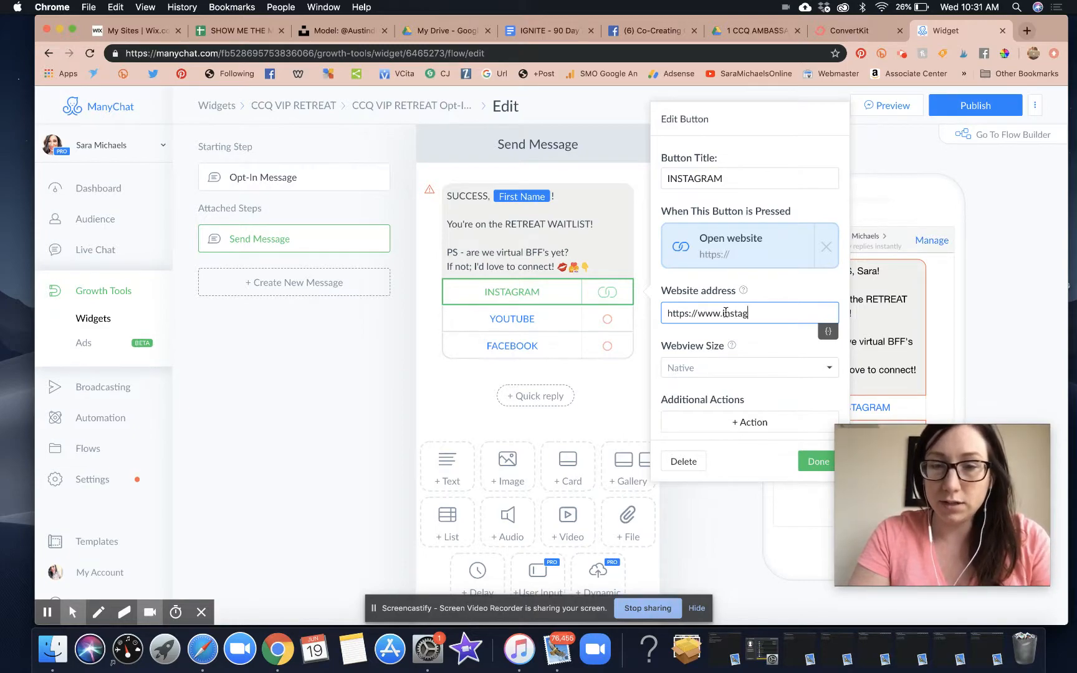
pyautogui.write('ram.com/xosara')
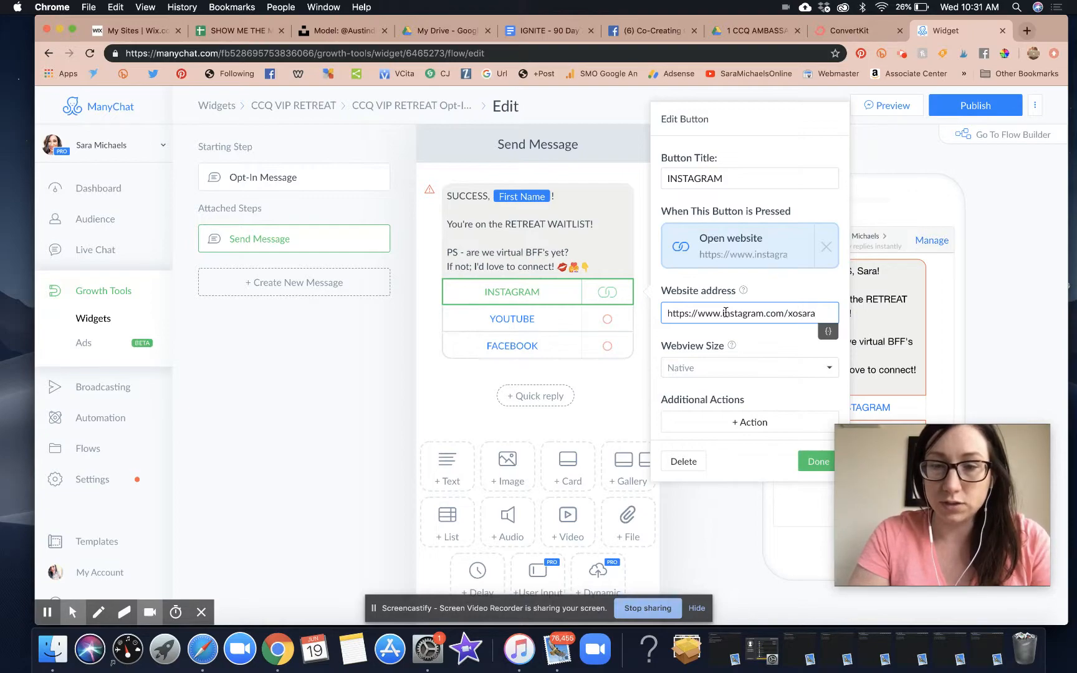
pyautogui.write('smichaels')
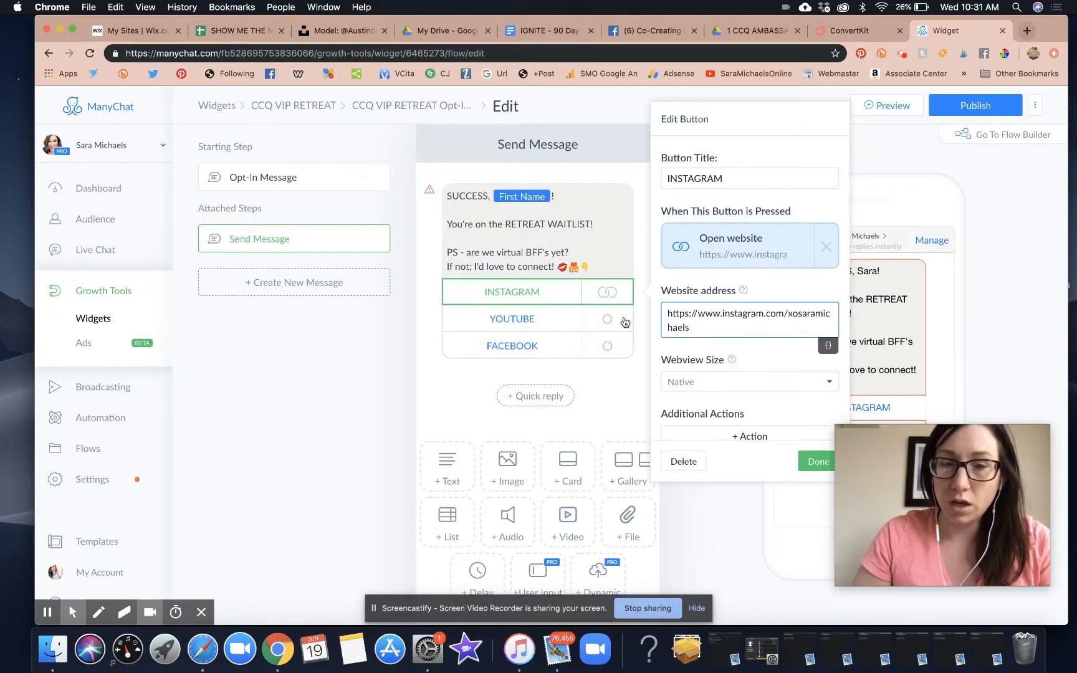
pyautogui.click(517, 323)
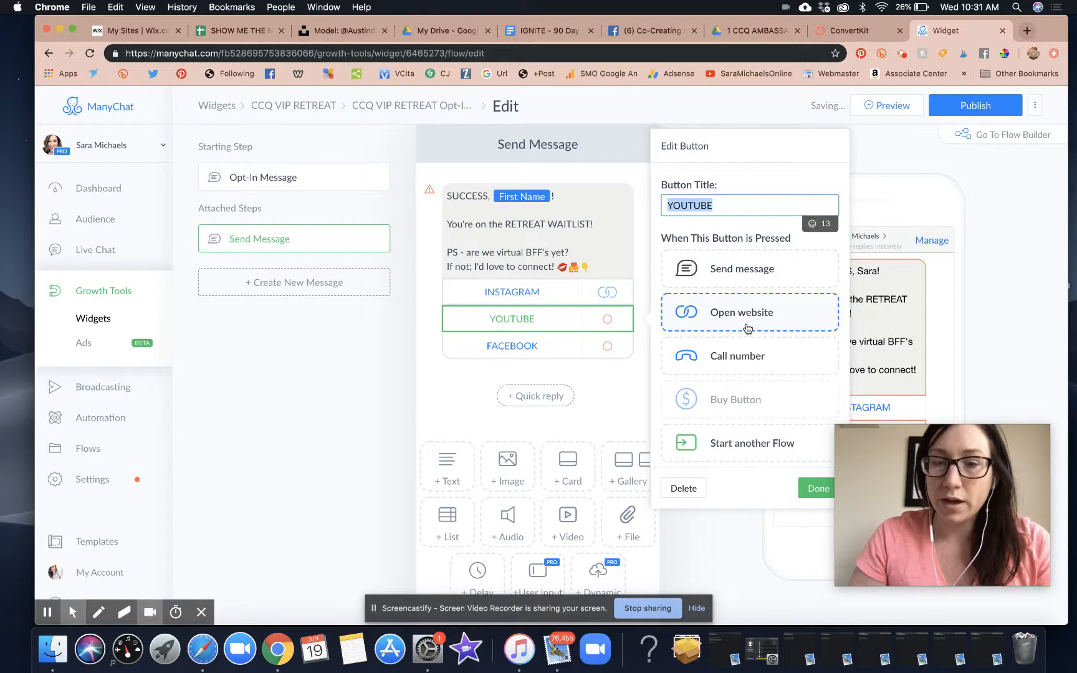
pyautogui.click(747, 327)
pyautogui.click(722, 340)
pyautogui.write('https')
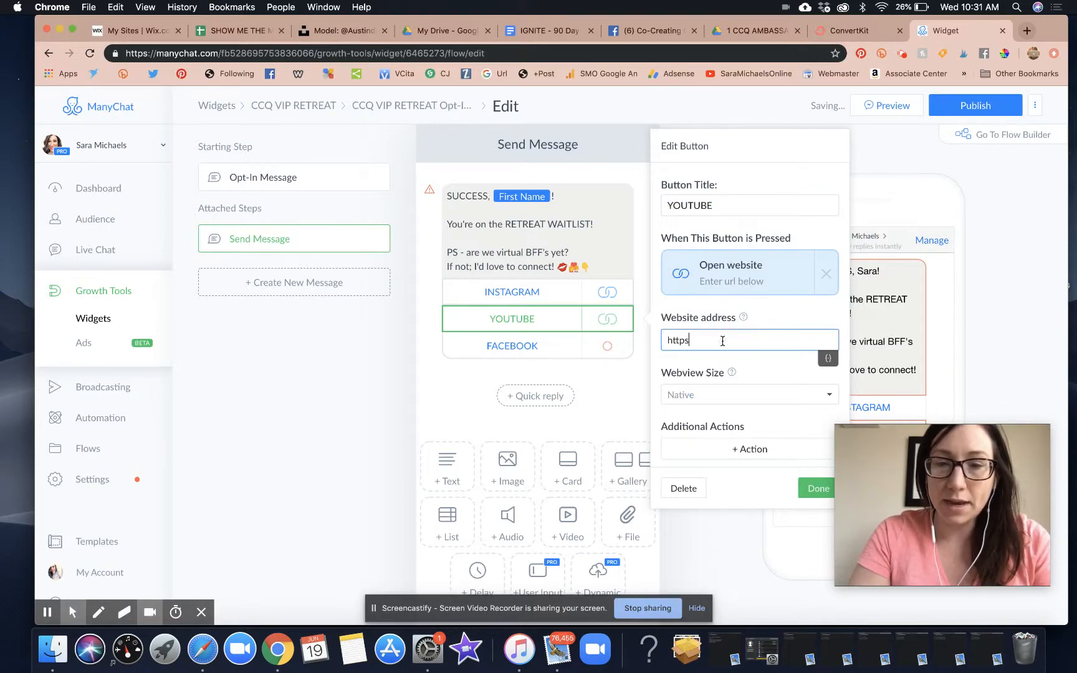
pyautogui.write('://www')
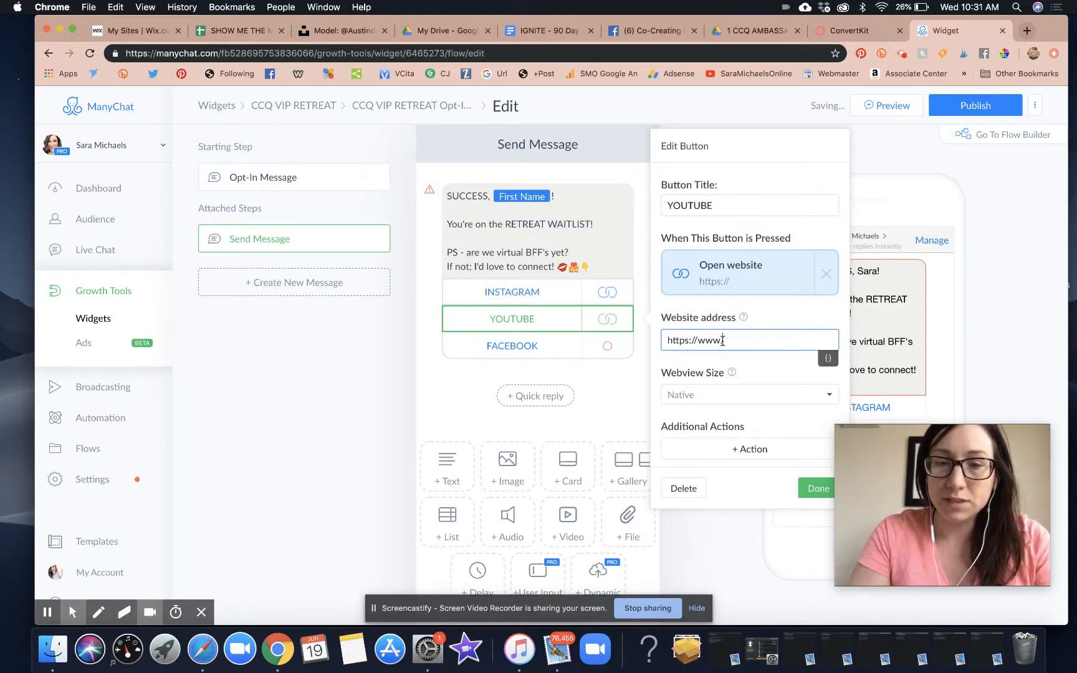
pyautogui.write('.youtube.com/sa')
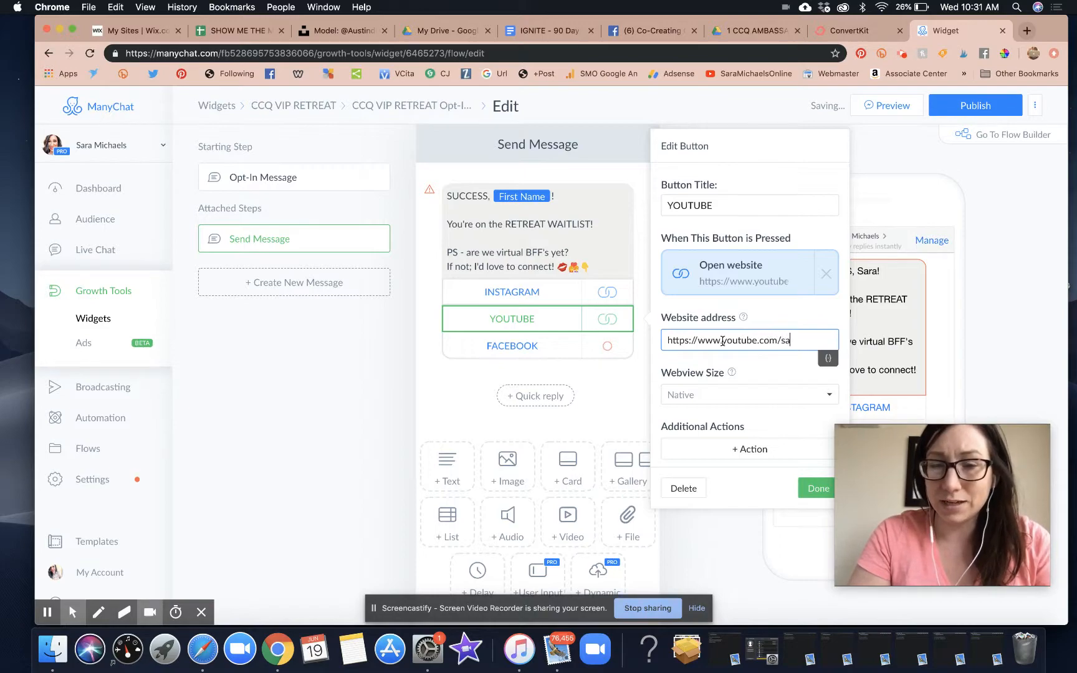
pyautogui.write('ramichaels')
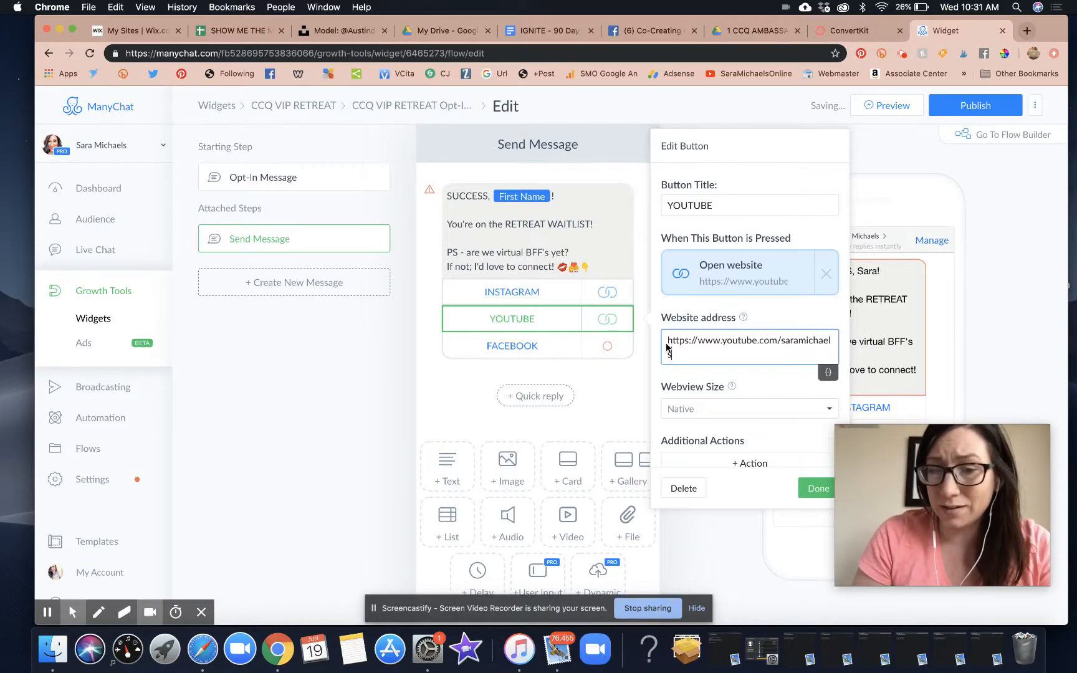
# - Attach an Add Tag action with the existing tag INTEREST YOUTUBE to the YOUTUBE button
pyautogui.scroll(-1, 748, 378)
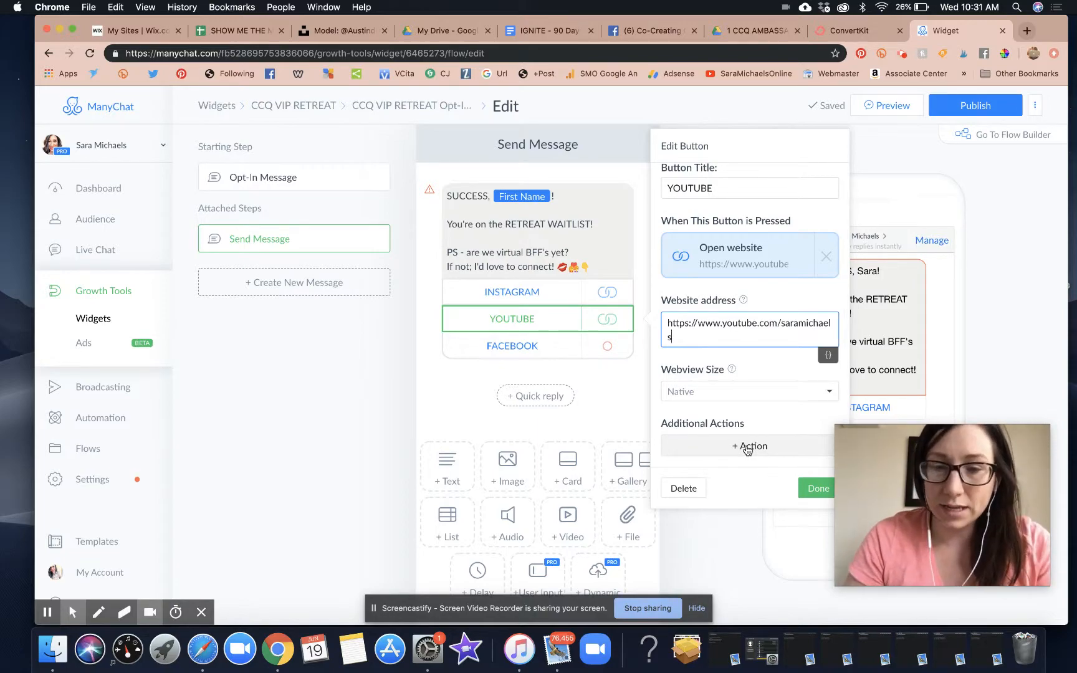
pyautogui.click(747, 448)
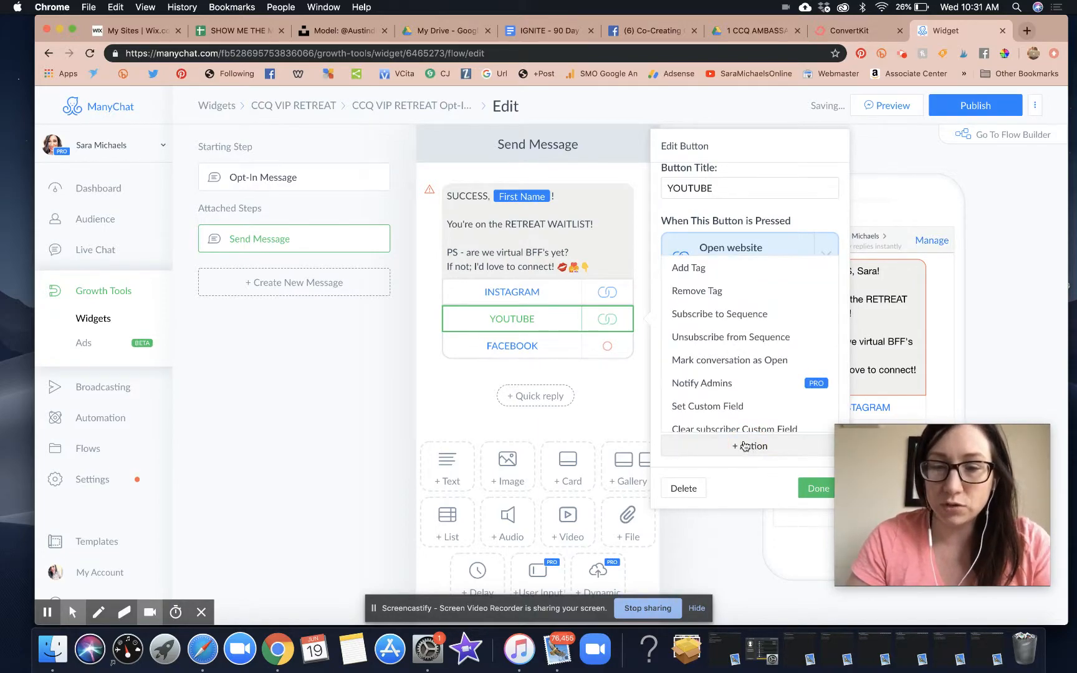
pyautogui.click(711, 268)
pyautogui.scroll(-1, 733, 420)
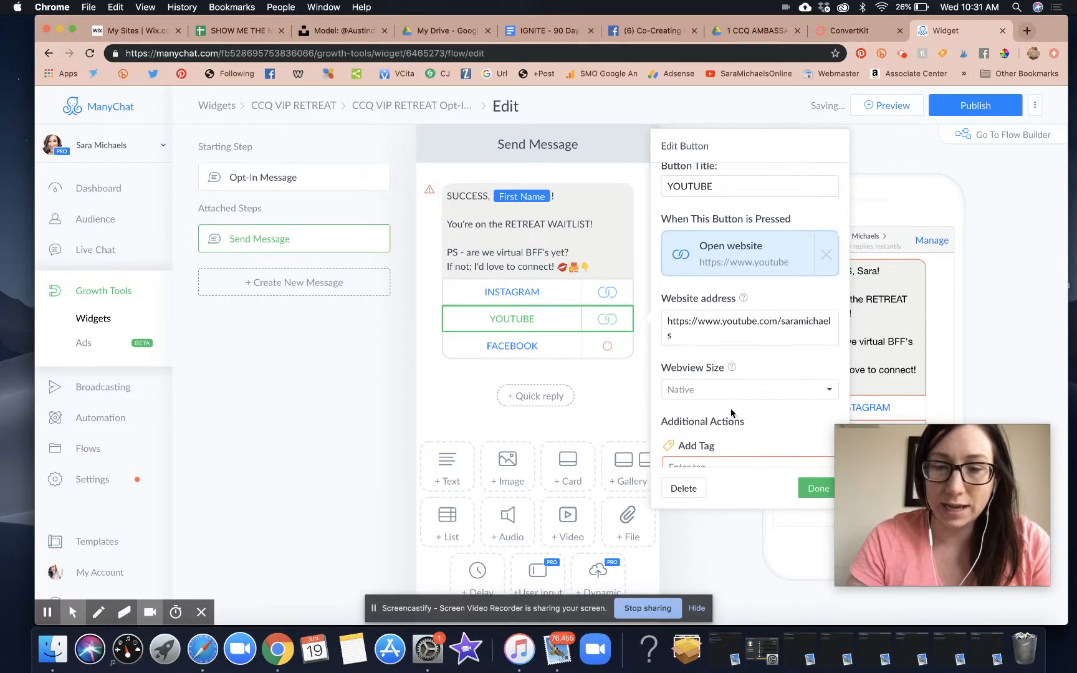
pyautogui.click(705, 461)
pyautogui.write('YOUTUBE')
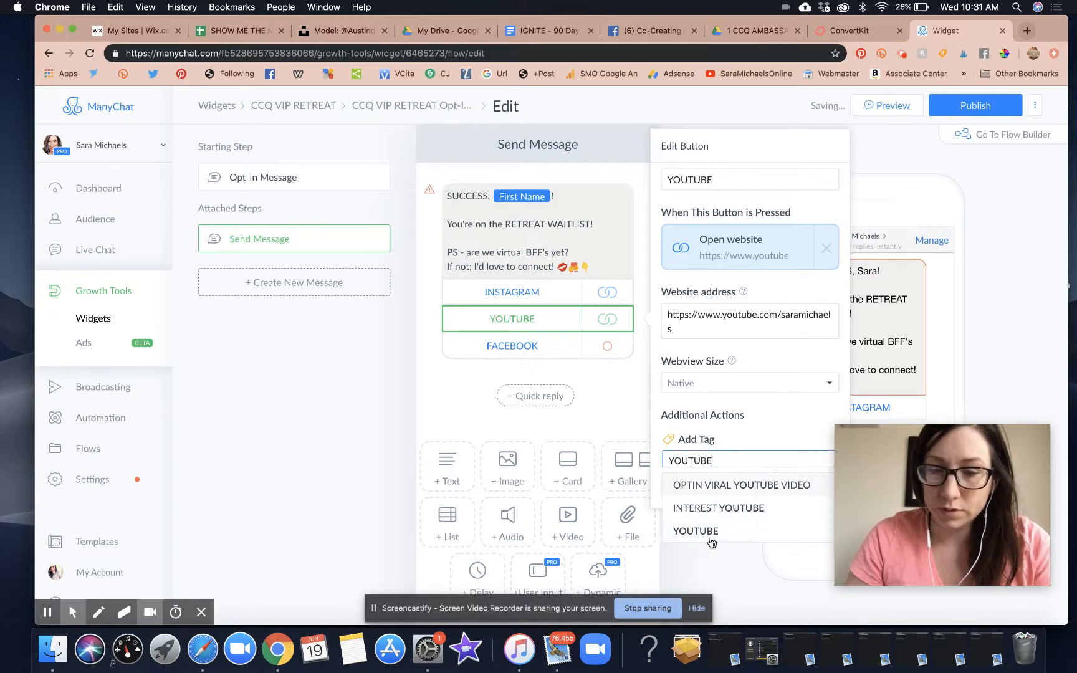
pyautogui.scroll(-2, 761, 436)
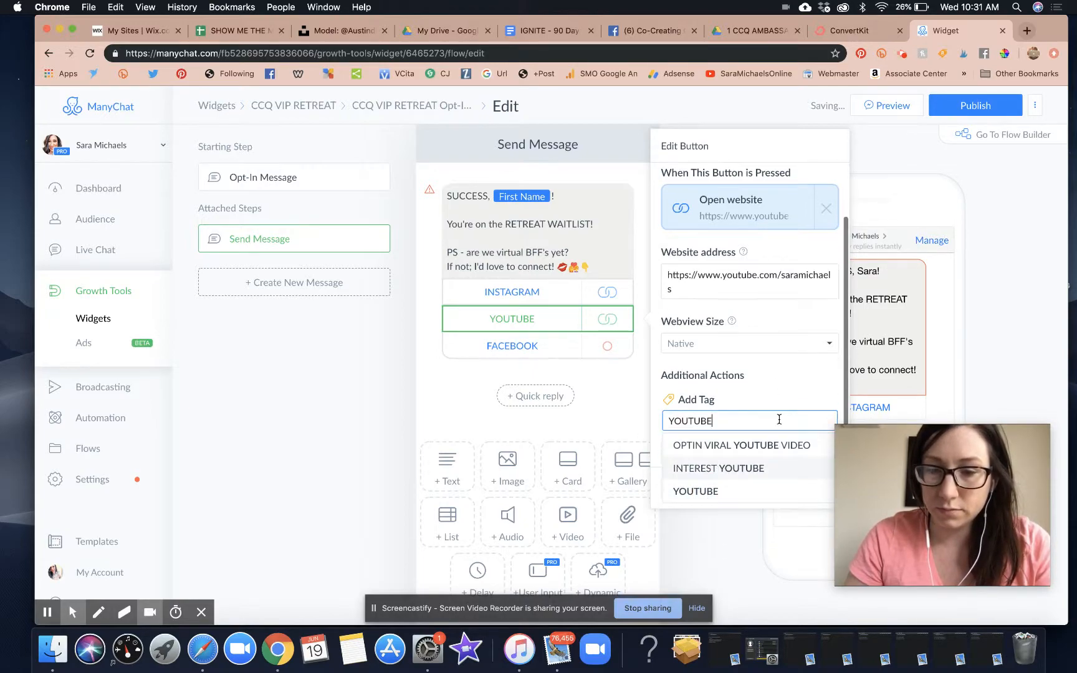
pyautogui.click(733, 484)
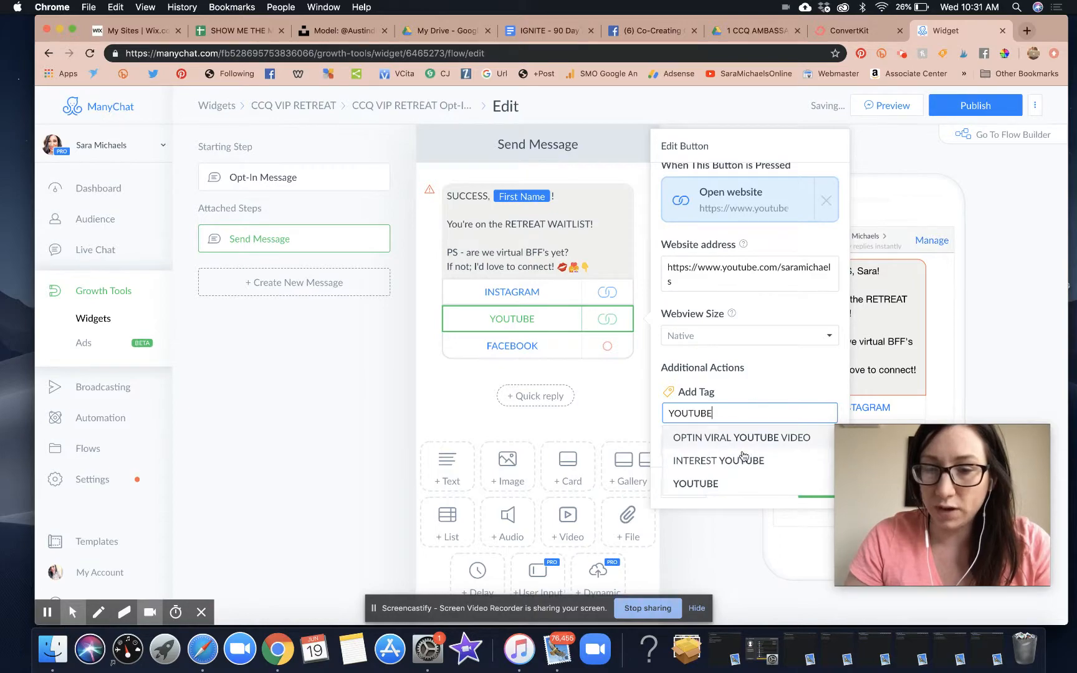
pyautogui.click(743, 459)
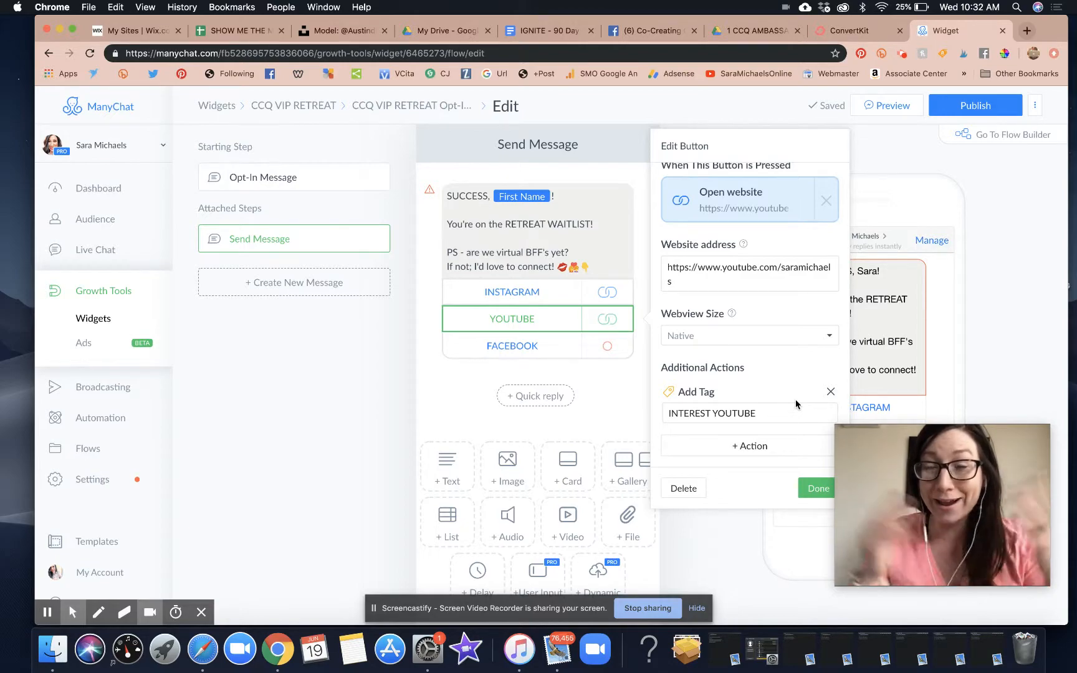
pyautogui.click(818, 489)
pyautogui.click(554, 349)
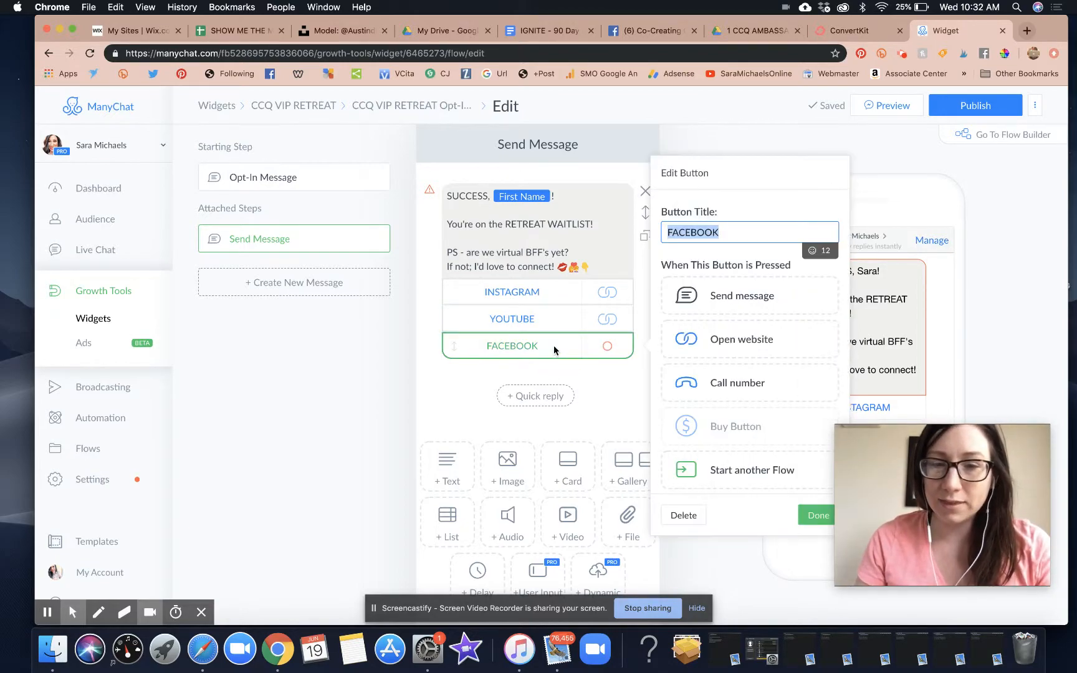
pyautogui.click(748, 337)
pyautogui.click(718, 365)
pyautogui.write('HTTP')
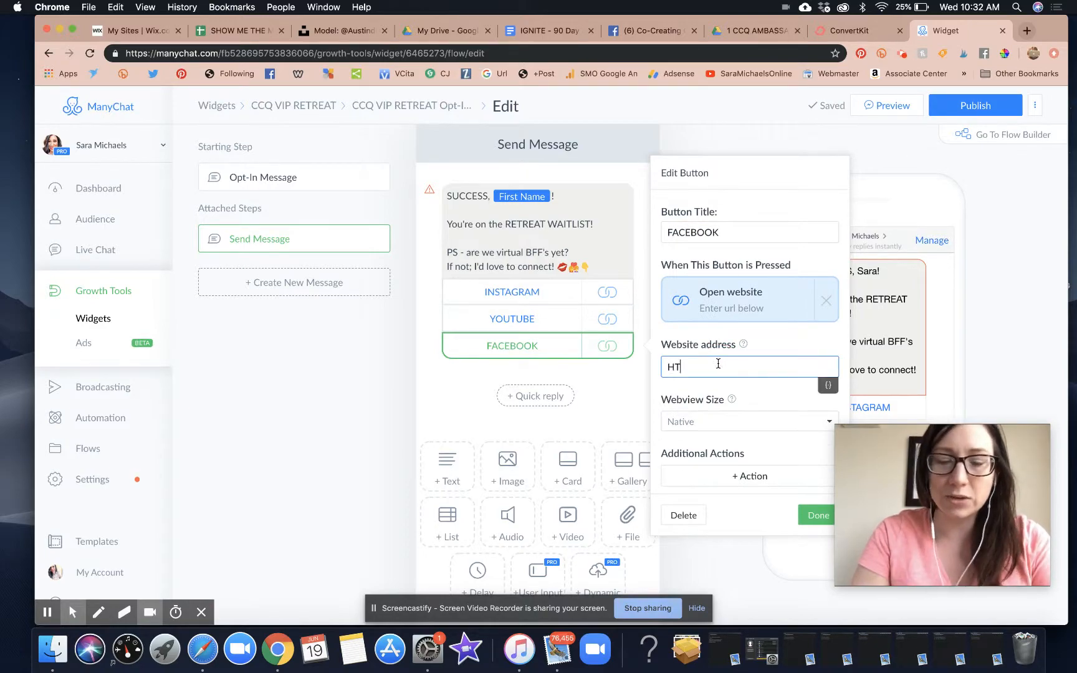
pyautogui.press('BackSpace')
pyautogui.press('BackSpace')
pyautogui.press('BackSpace')
pyautogui.press('BackSpace')
pyautogui.write('htt')
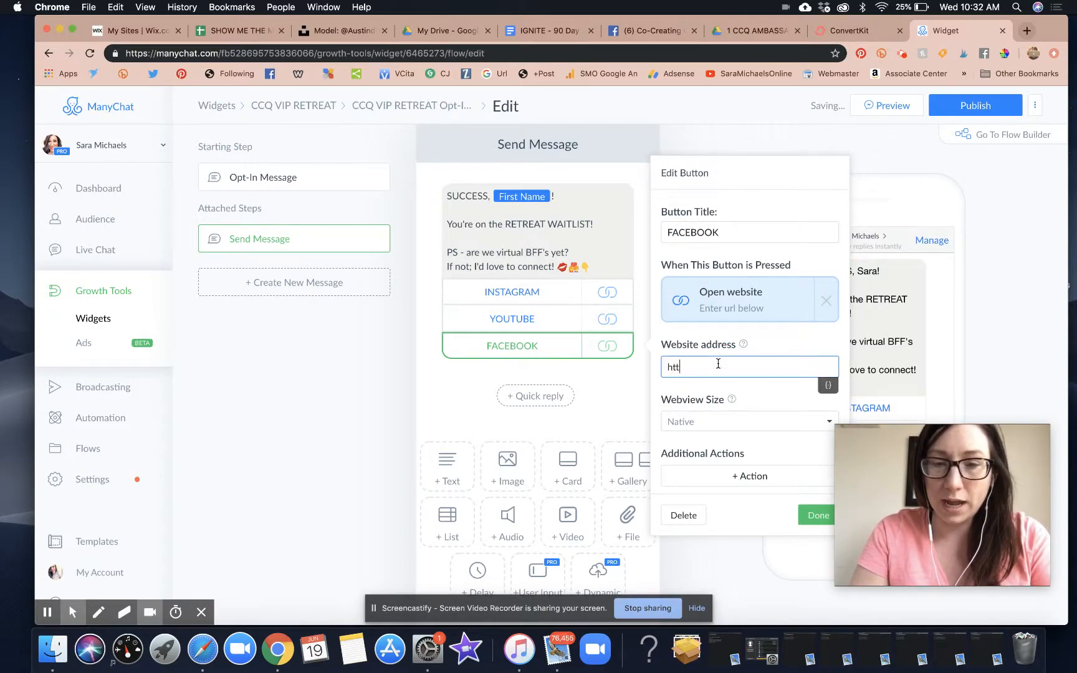
pyautogui.write('ps://www.facebook.com/')
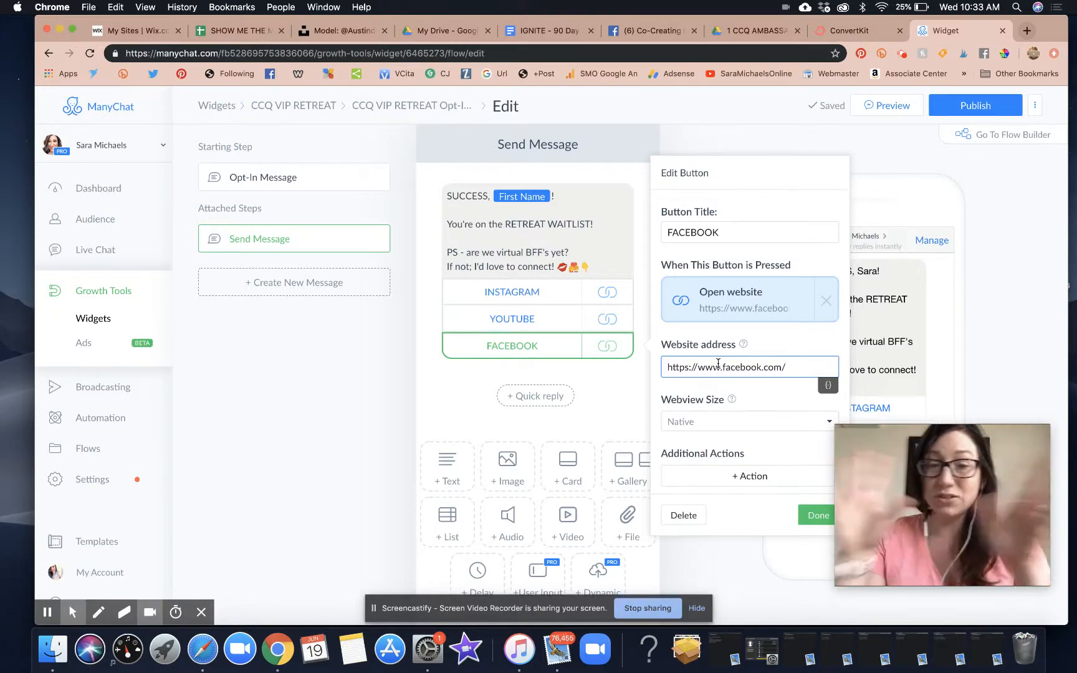
pyautogui.write('saramichaelsonline')
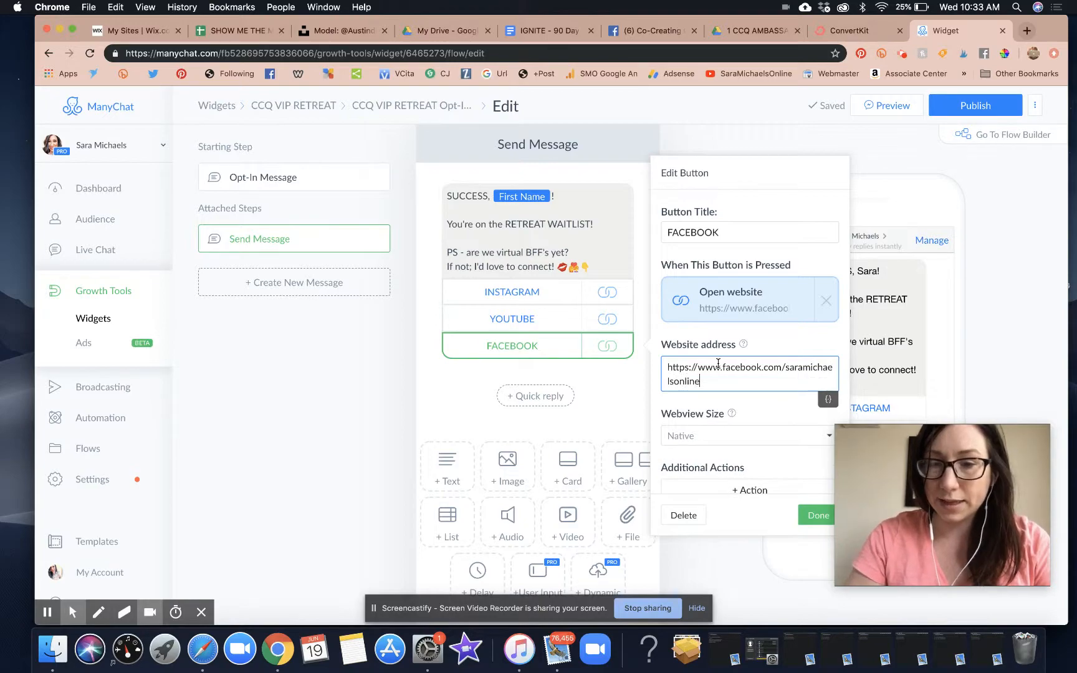
pyautogui.scroll(-1, 766, 436)
pyautogui.click(817, 516)
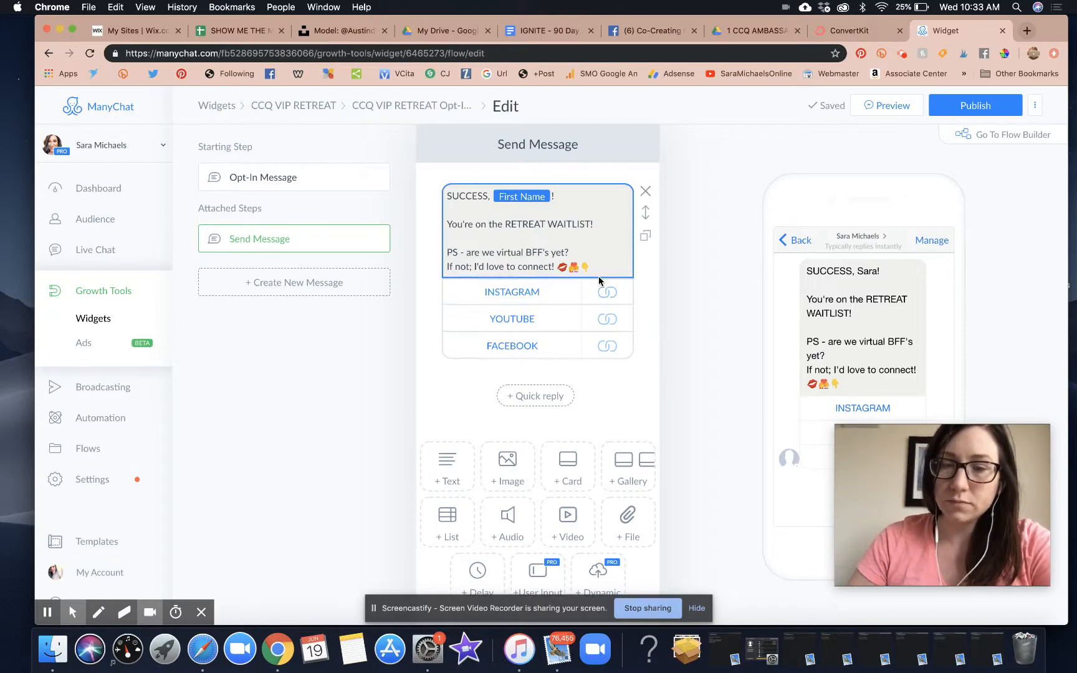
# - Add the sign-off "xo," and the sender's first name on separate lines, one blank line below the emojis
pyautogui.scroll(-2, 598, 276)
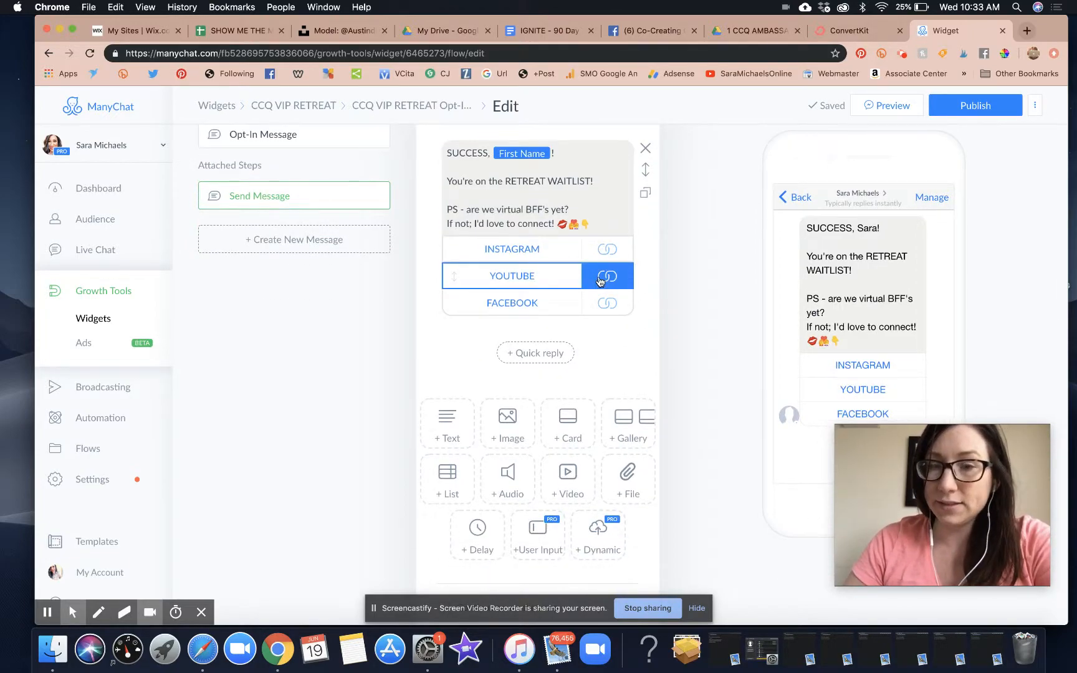
pyautogui.click(600, 226)
pyautogui.press('Return')
pyautogui.press('Return')
pyautogui.write('xom')
pyautogui.press('Return')
pyautogui.press('BackSpace')
pyautogui.press('BackSpace')
pyautogui.write(',')
pyautogui.press('Return')
pyautogui.write('Sara')
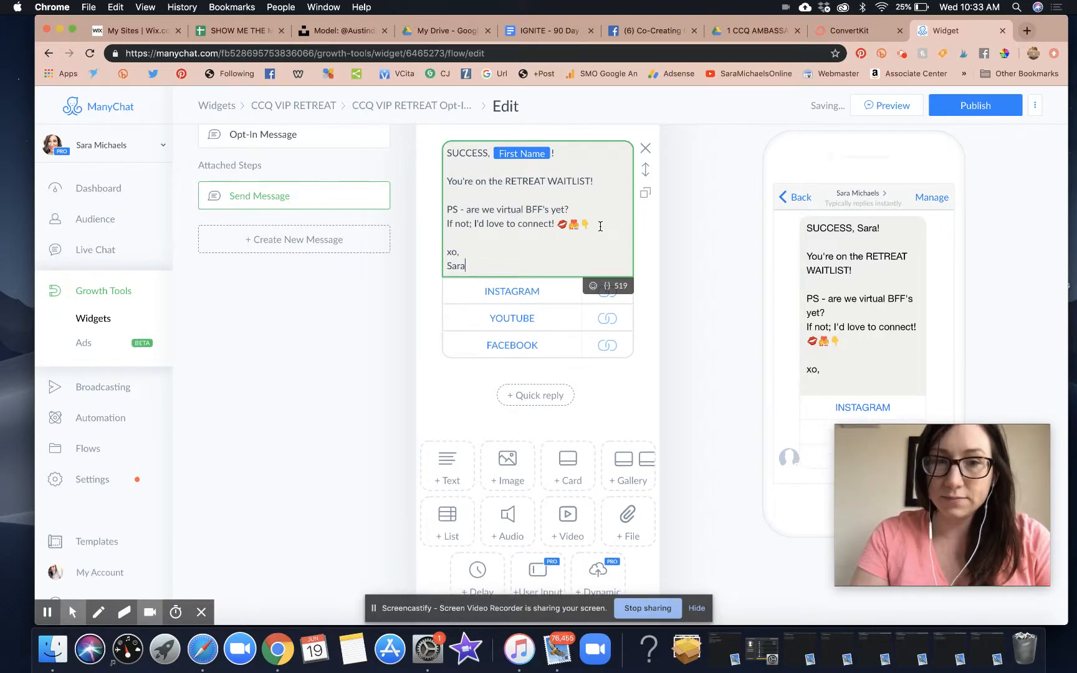
# - Add the line "Founder: CoCreating Queens Community" directly under the sender's name in the sign-off
pyautogui.press('Return')
pyautogui.write('Founder: CoC')
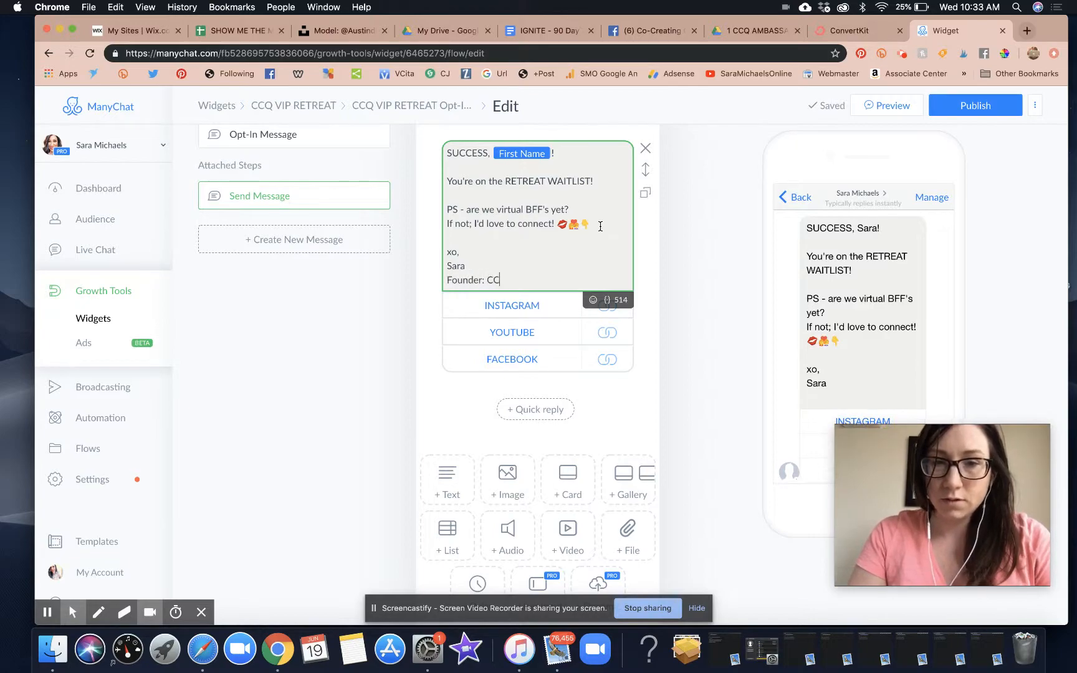
pyautogui.write('ing Queens Community')
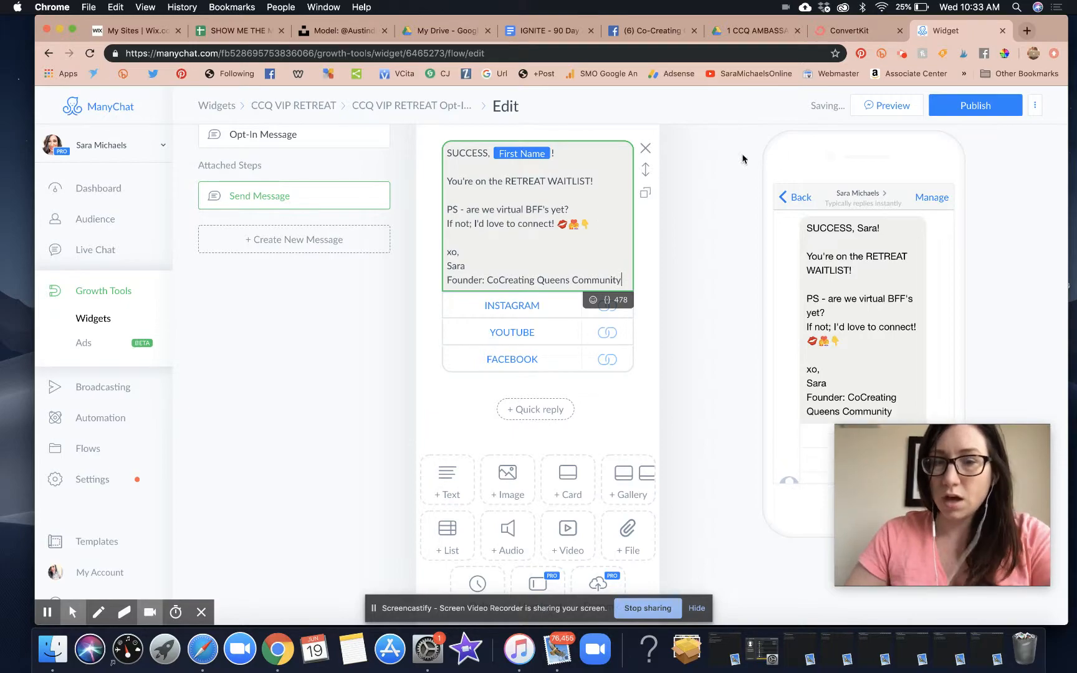
# - Check the success message in the phone preview and publish the opt-in flow
pyautogui.scroll(-1, 853, 257)
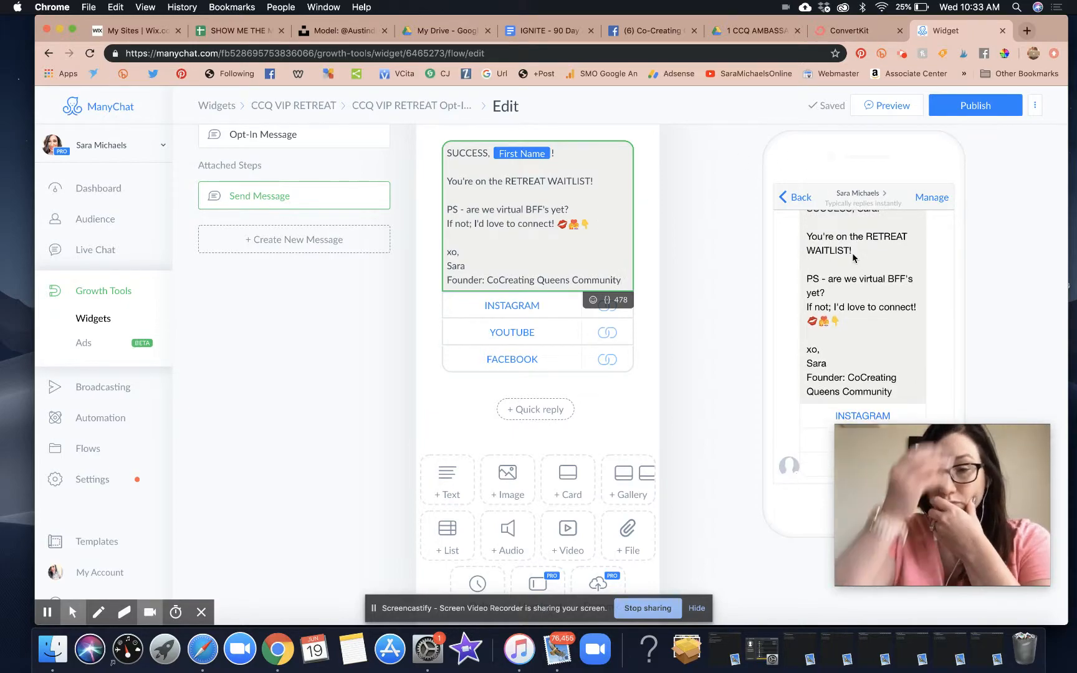
pyautogui.click(982, 106)
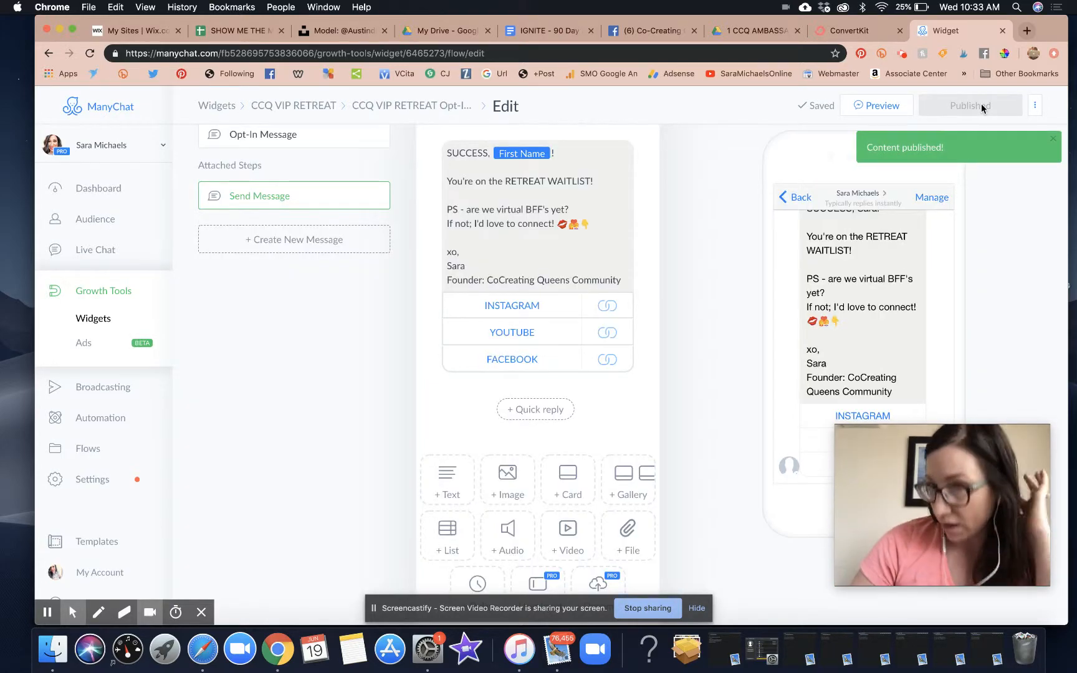
pyautogui.scroll(2, 330, 144)
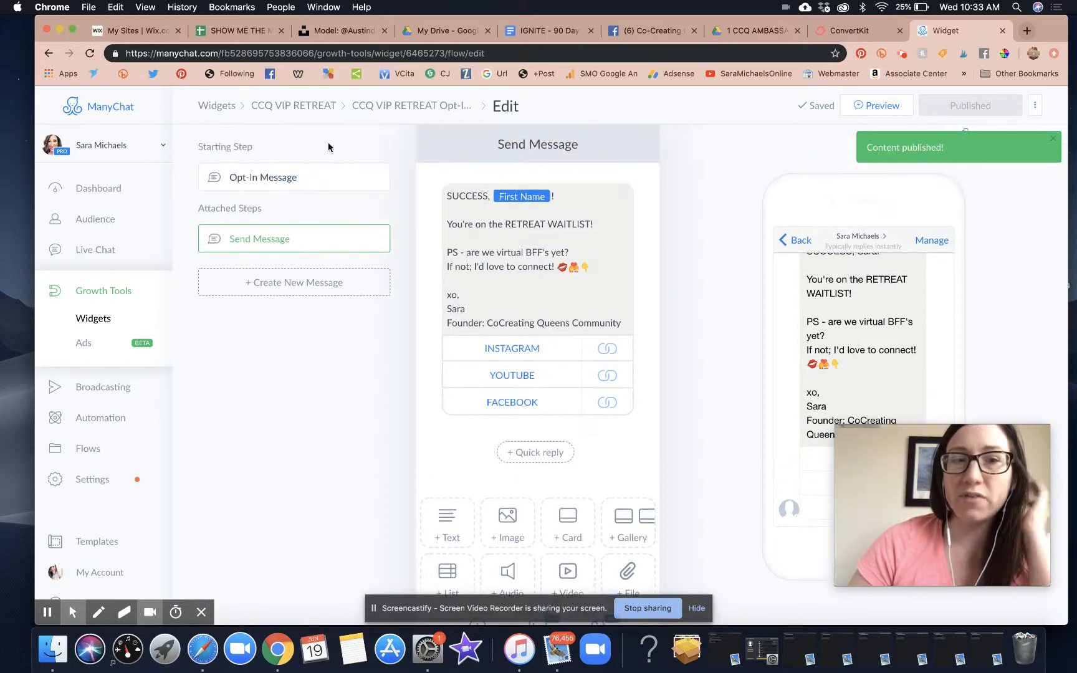
# - Open the setup of the CCQ VIP RETREAT growth tool and copy its Messenger Ref URL
pyautogui.click(217, 110)
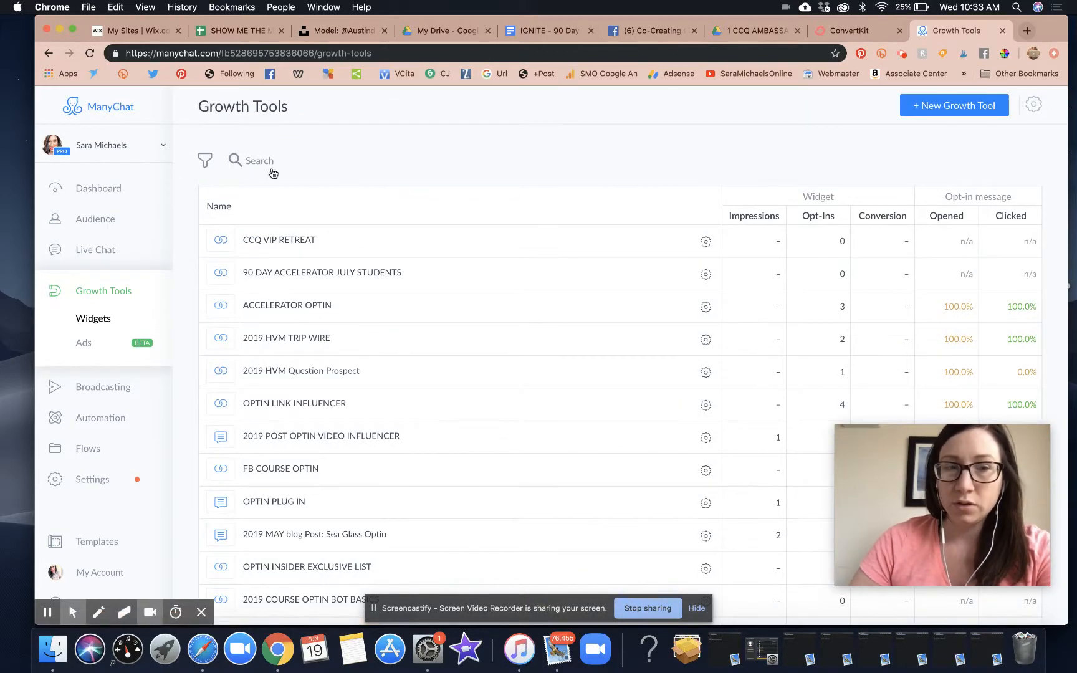
pyautogui.click(303, 249)
pyautogui.click(217, 106)
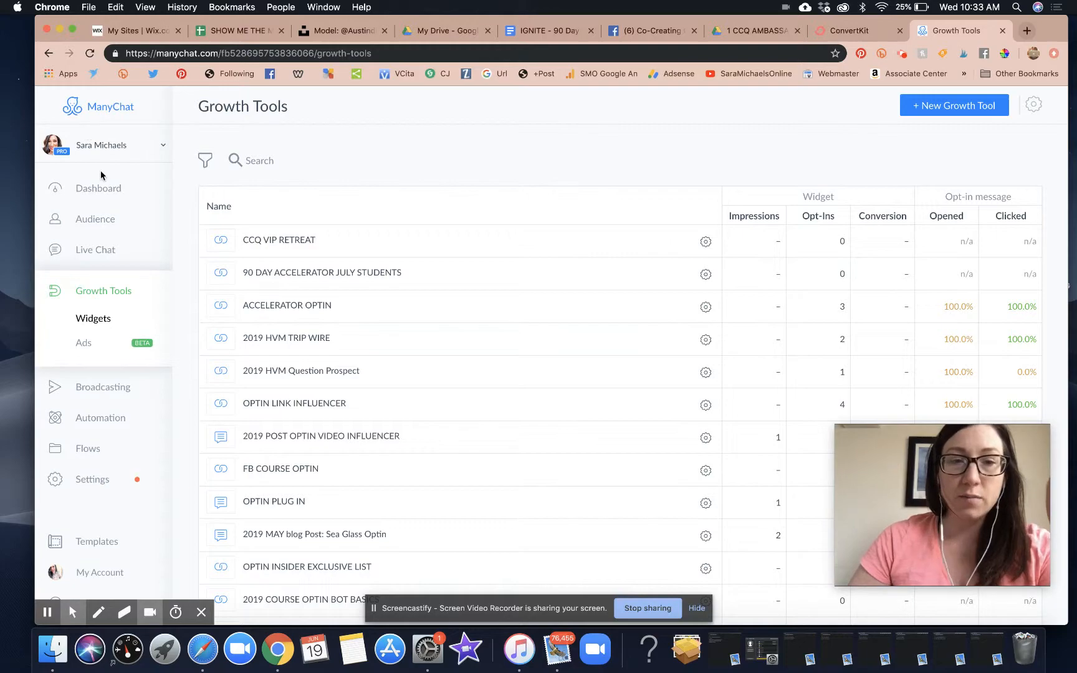
pyautogui.click(228, 246)
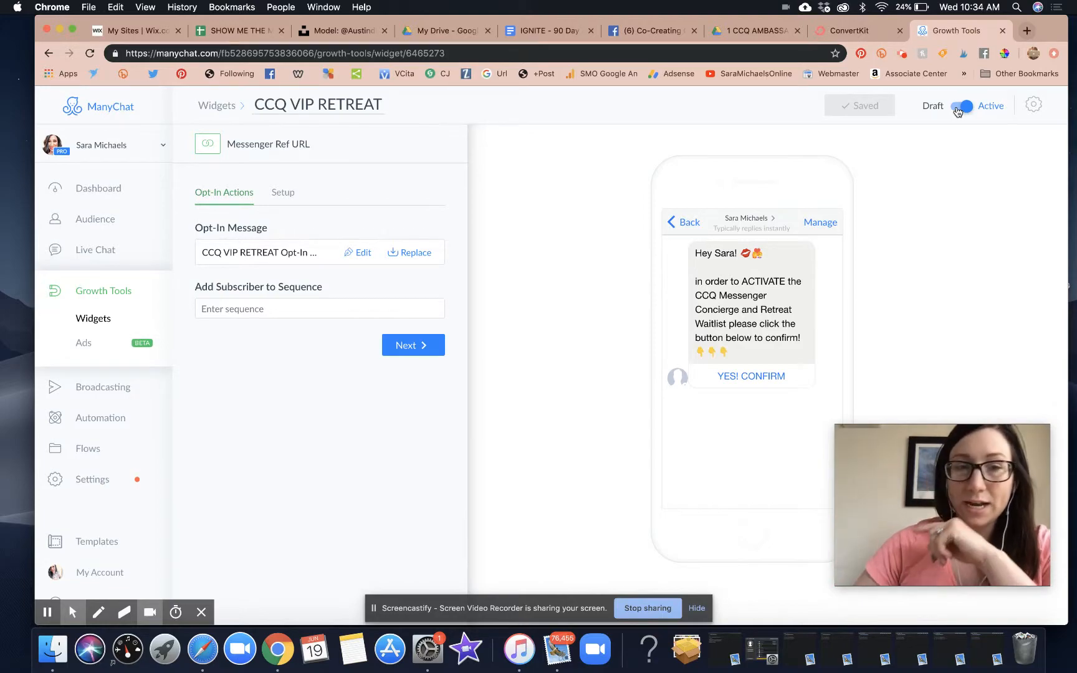
pyautogui.click(280, 193)
pyautogui.click(246, 288)
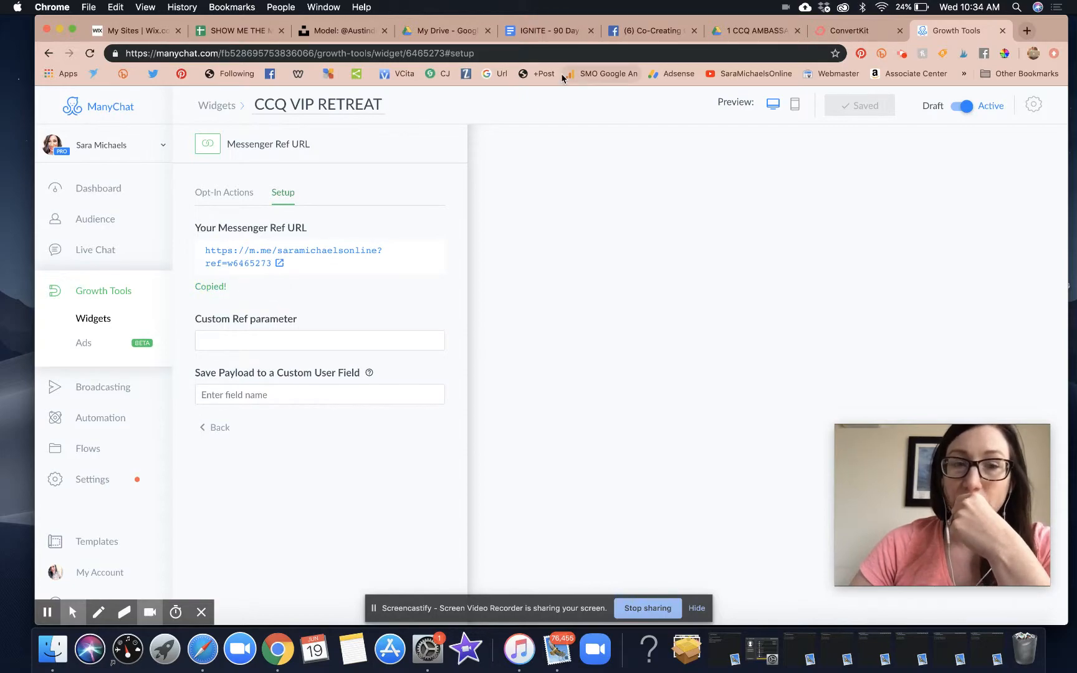
# - Switch to the Facebook group draft, paste the Messenger Ref URL after "CLICK HERE > >", and publish the retreat waitlist post in Unit 7
pyautogui.click(648, 32)
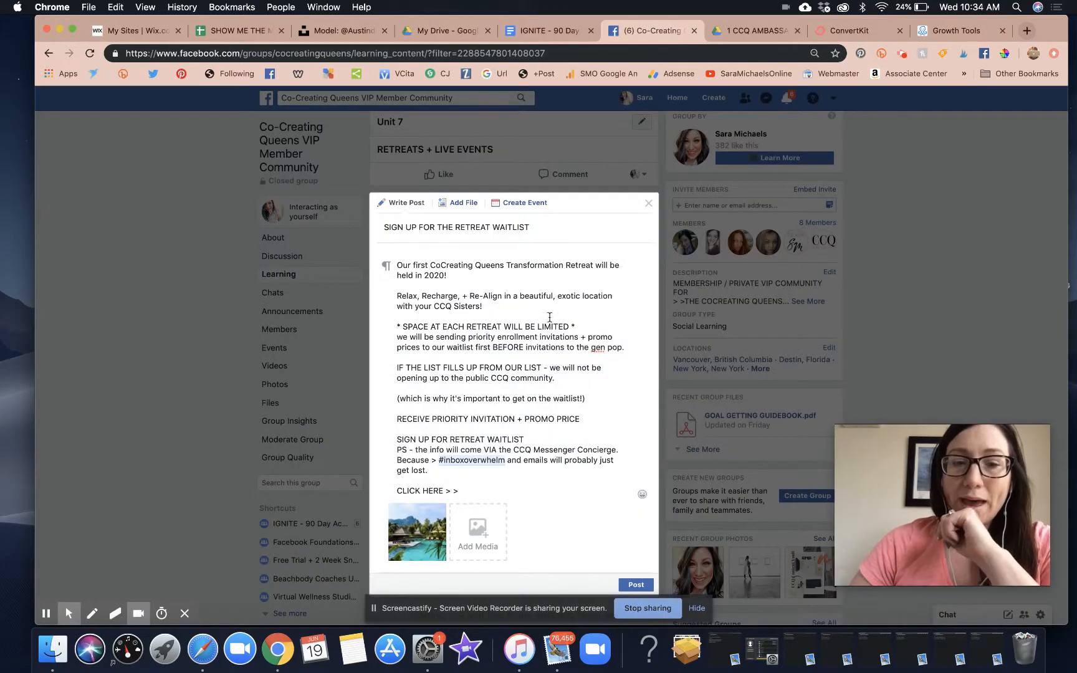
pyautogui.press('super+v')
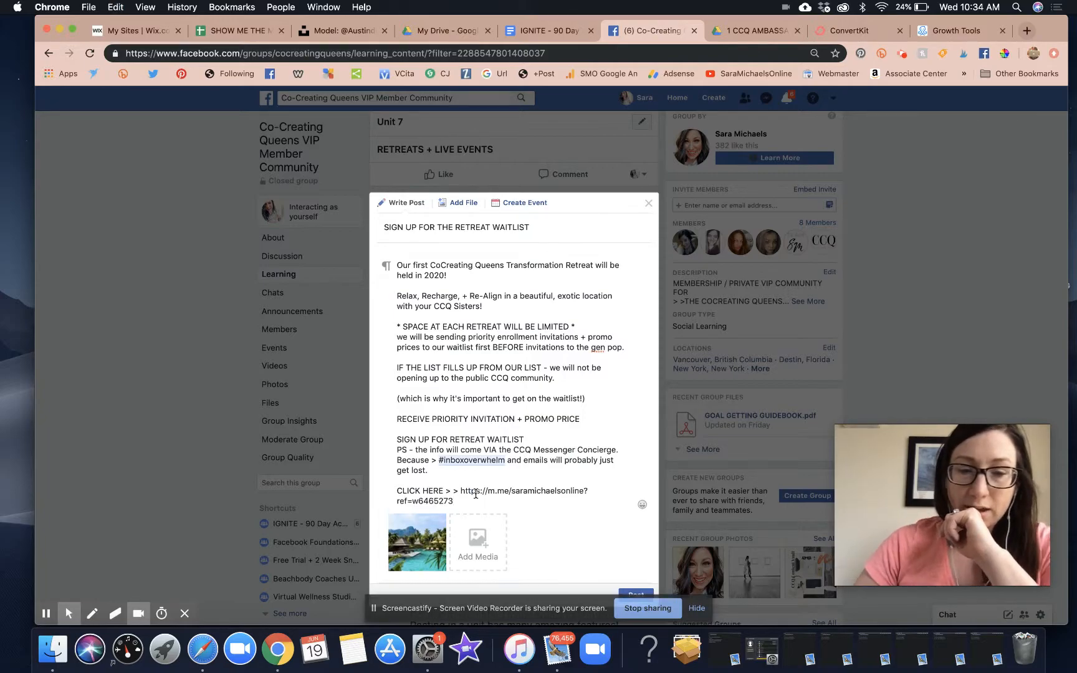
pyautogui.scroll(-3, 523, 496)
pyautogui.click(638, 482)
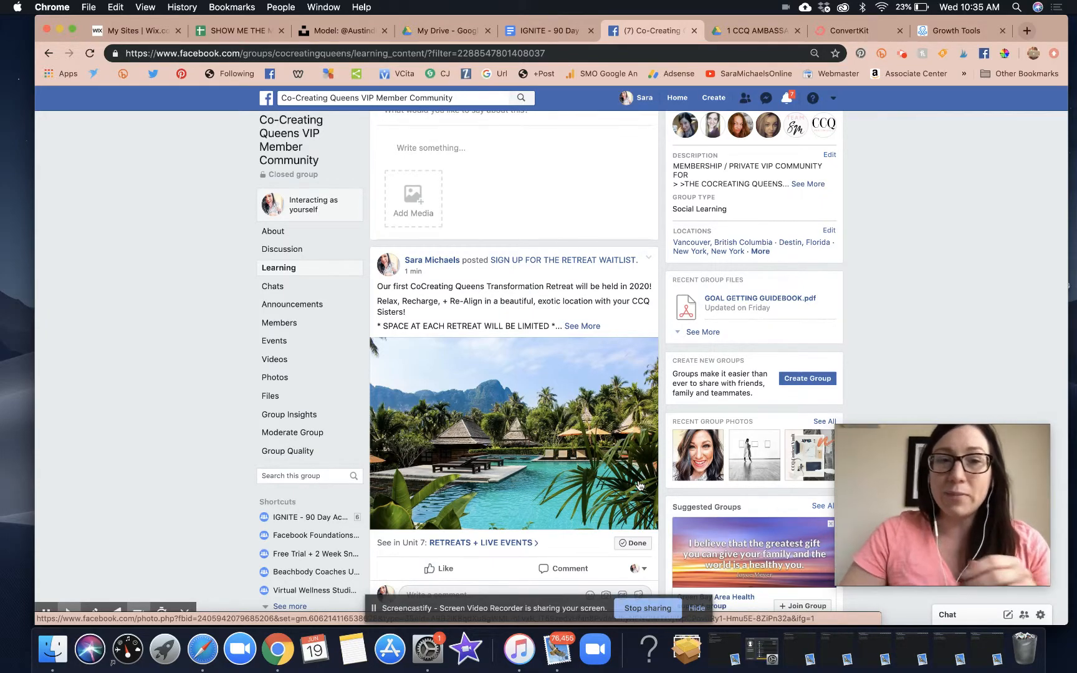
pyautogui.scroll(5, 579, 240)
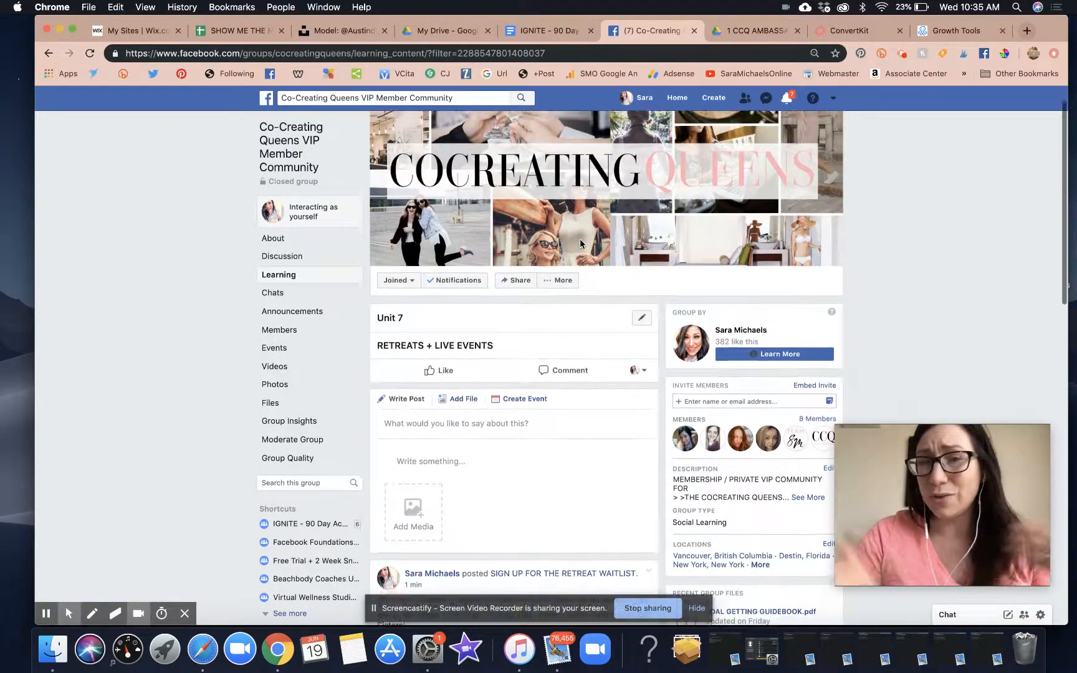
pyautogui.scroll(1, 580, 243)
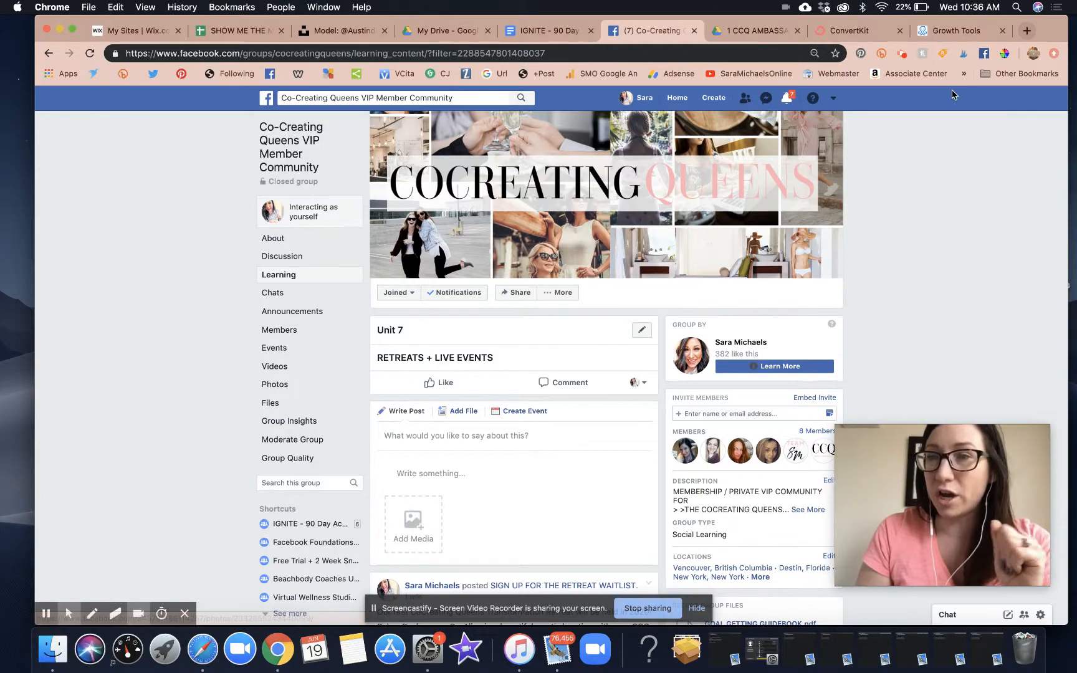
# - Open the owner's website home page in a new browser tab and dismiss its Special Offer pop-up
pyautogui.click(1026, 30)
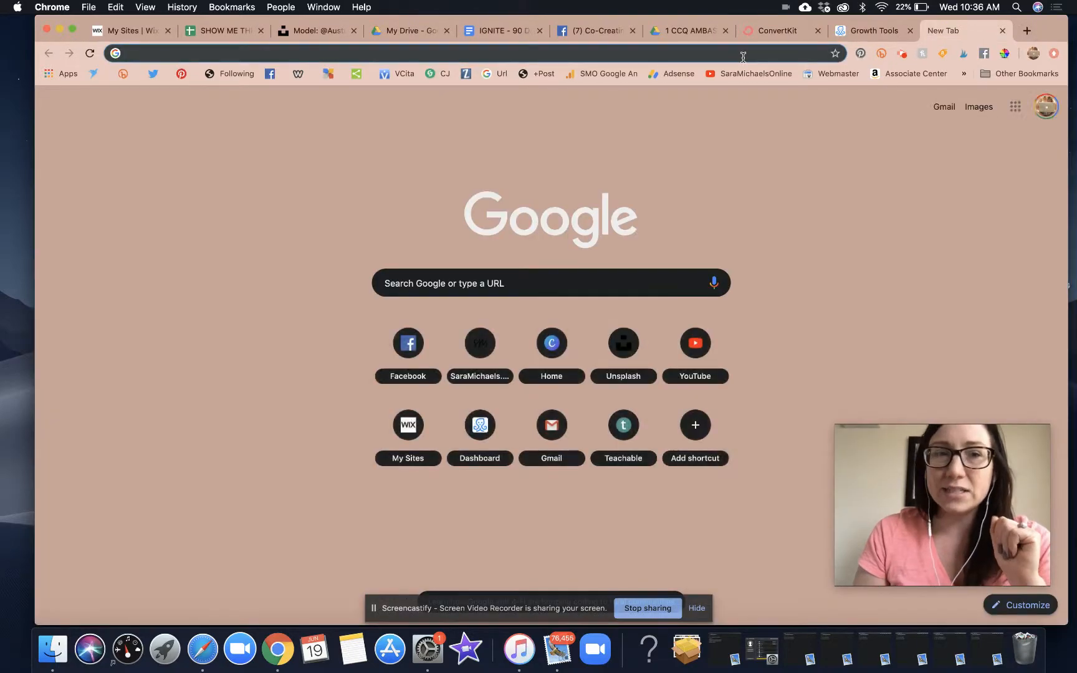
pyautogui.write('saramichaels.com')
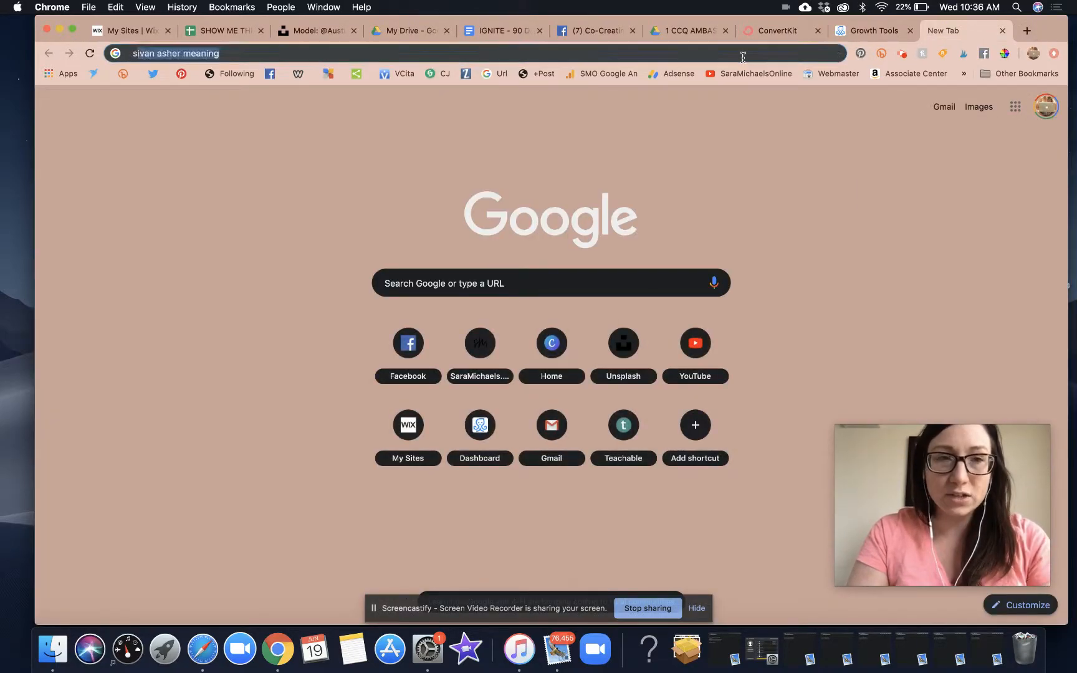
pyautogui.press('Return')
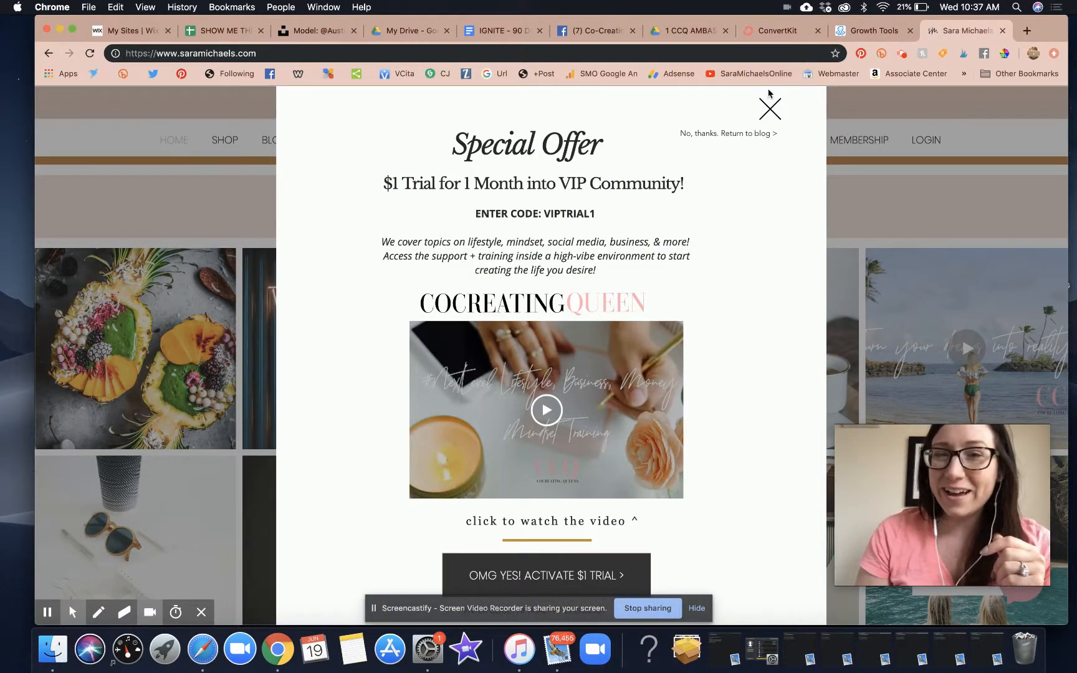
pyautogui.click(771, 111)
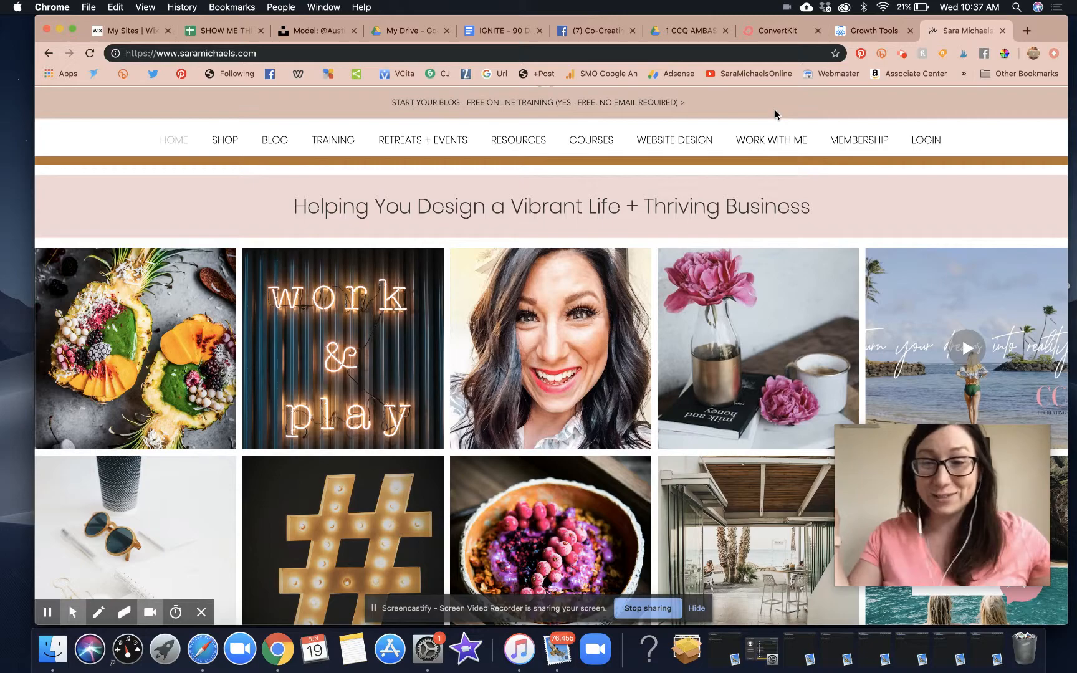